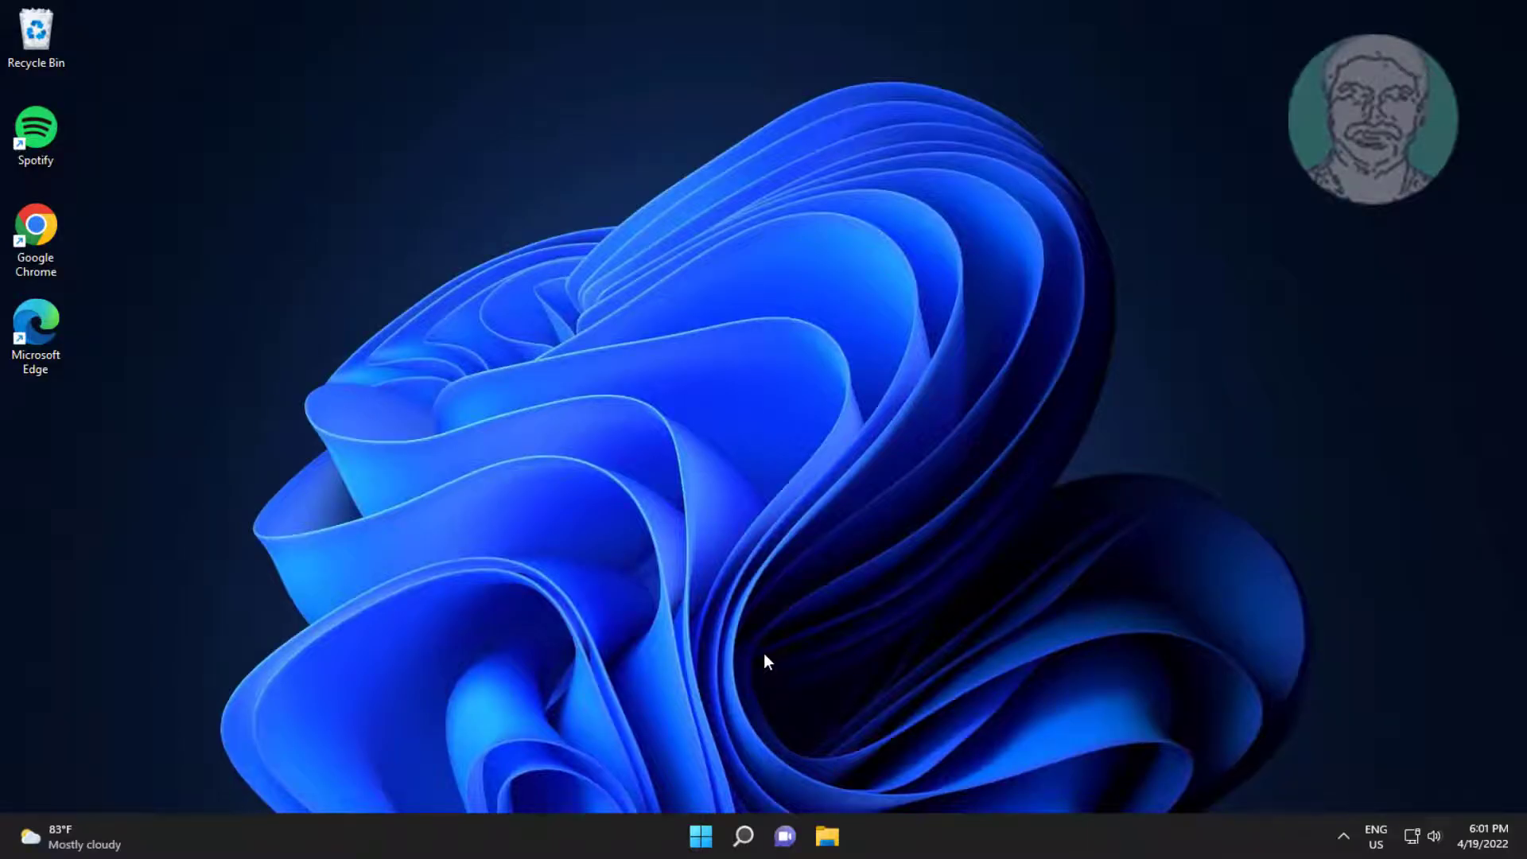
- Run the Program Compatibility Troubleshooter from Settings > System > Troubleshoot > Other troubleshooters
click(701, 836)
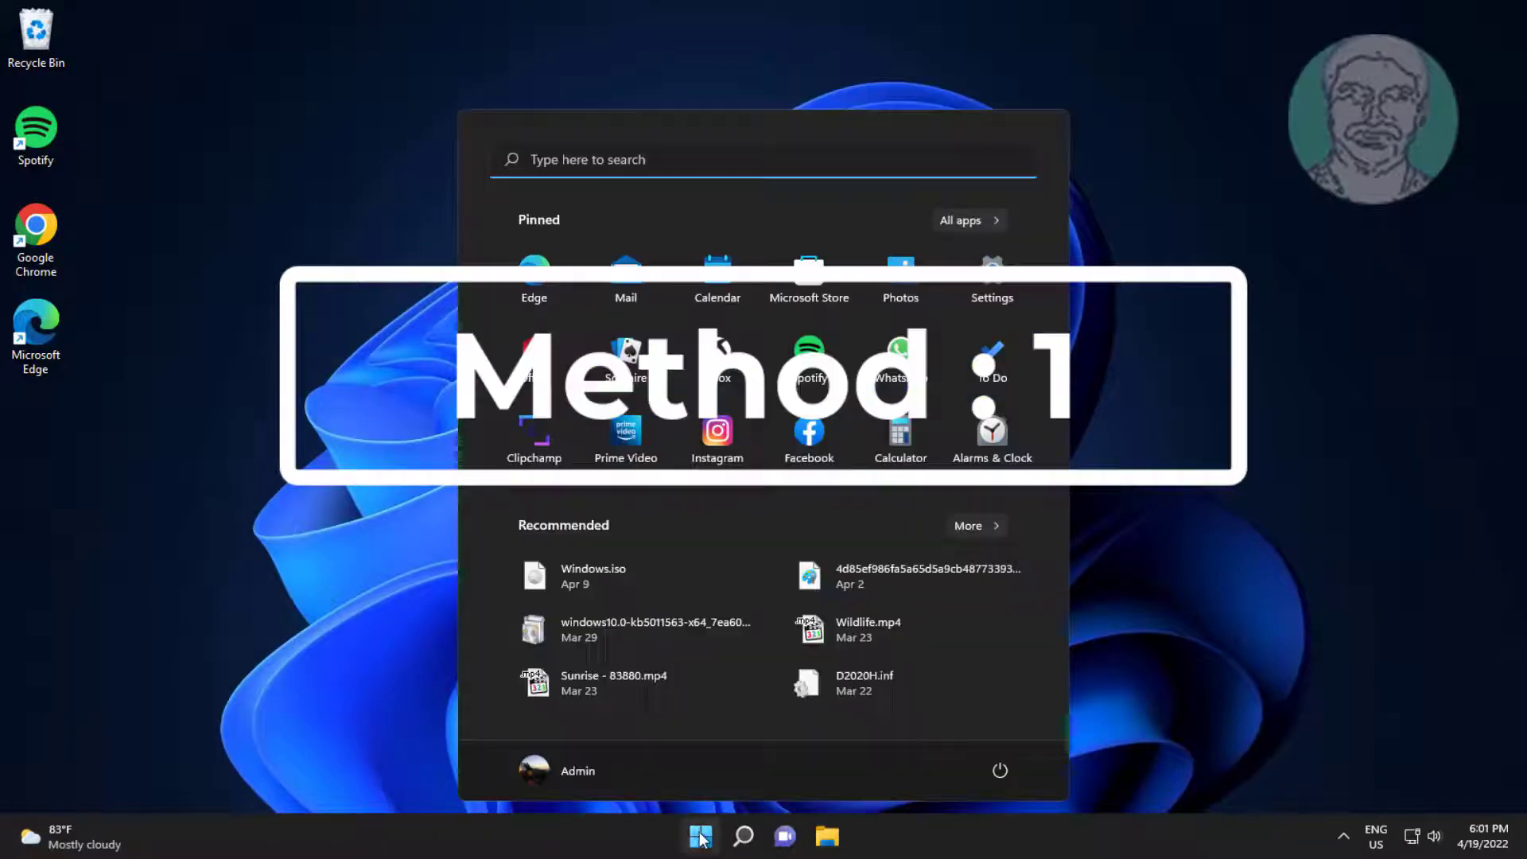
click(995, 277)
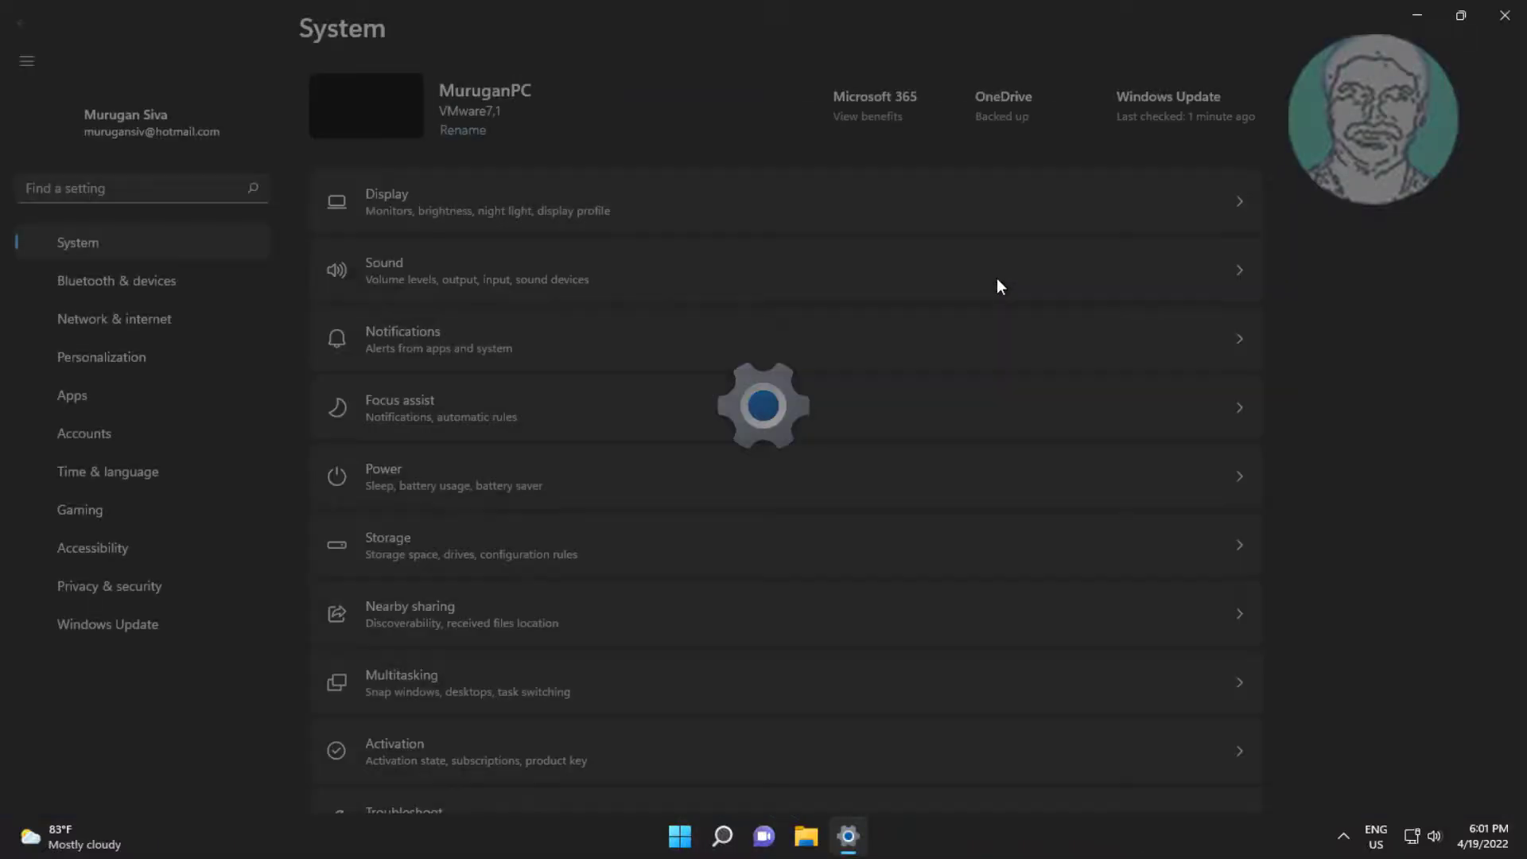
scroll(578, 446, down, 5)
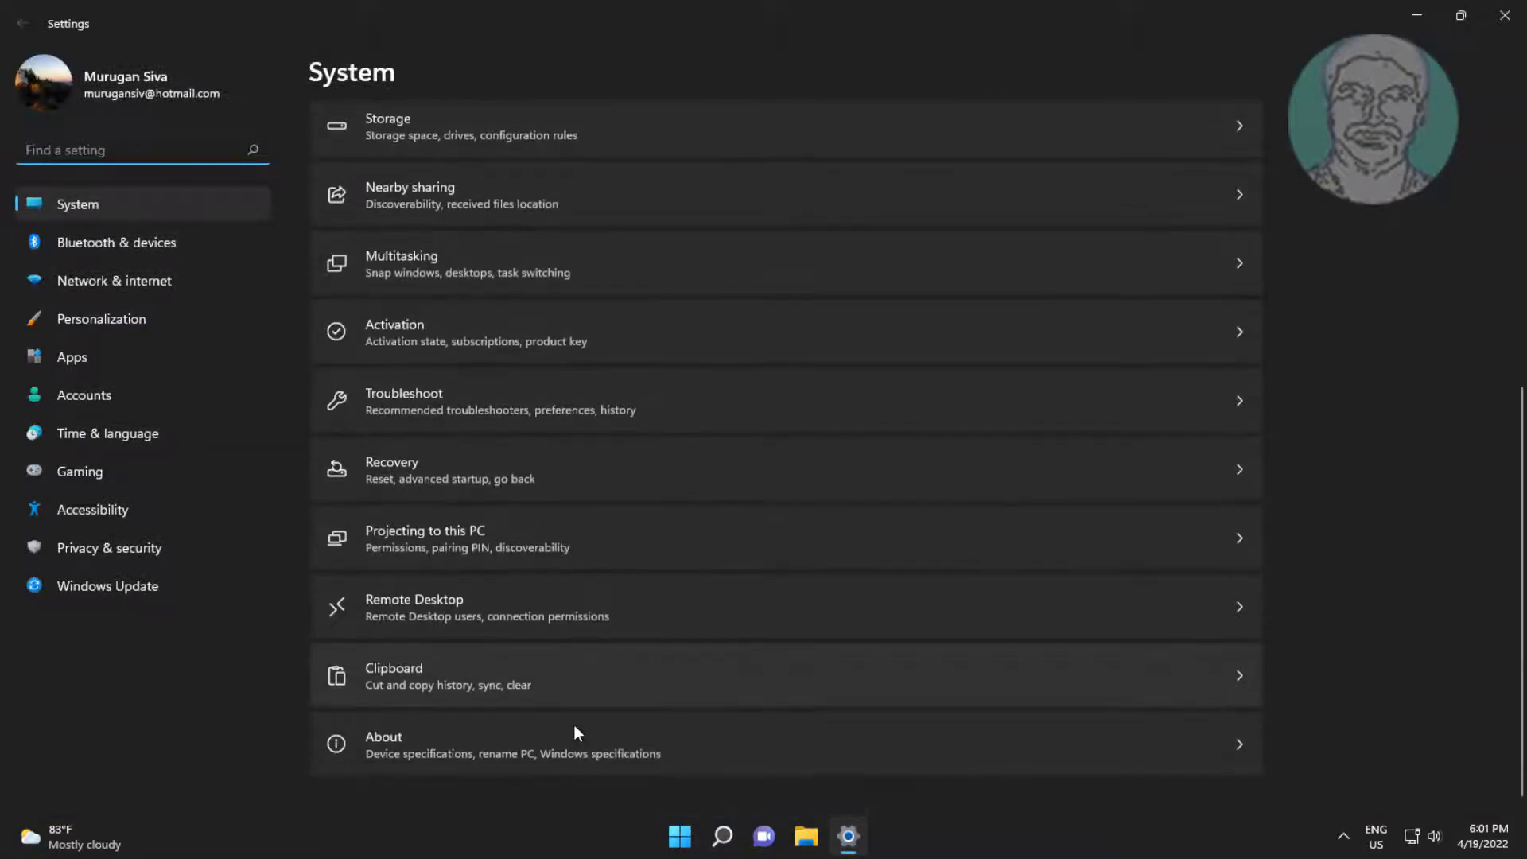
click(427, 409)
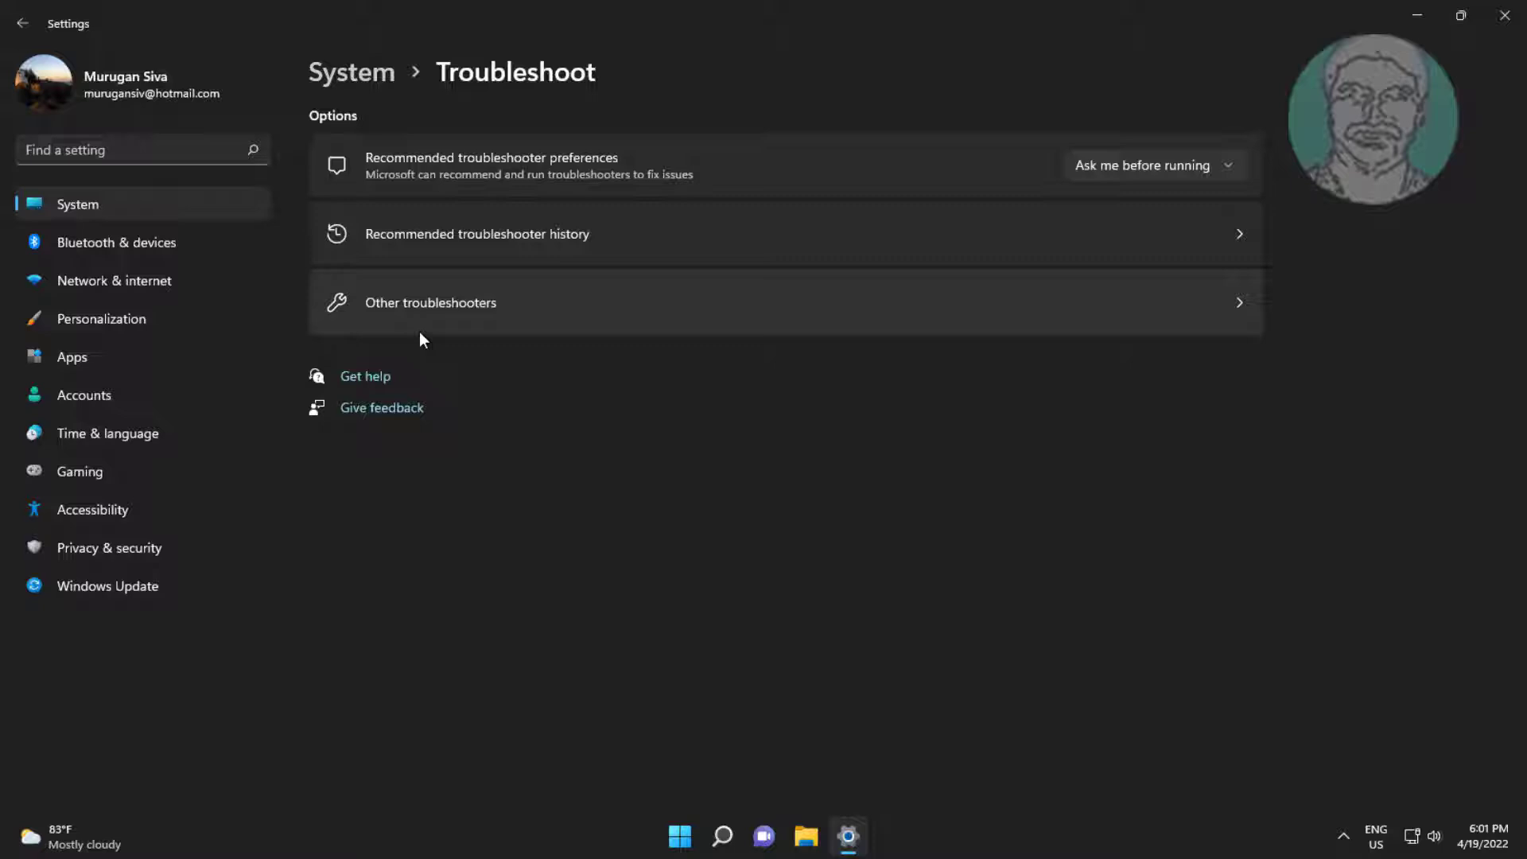
click(446, 315)
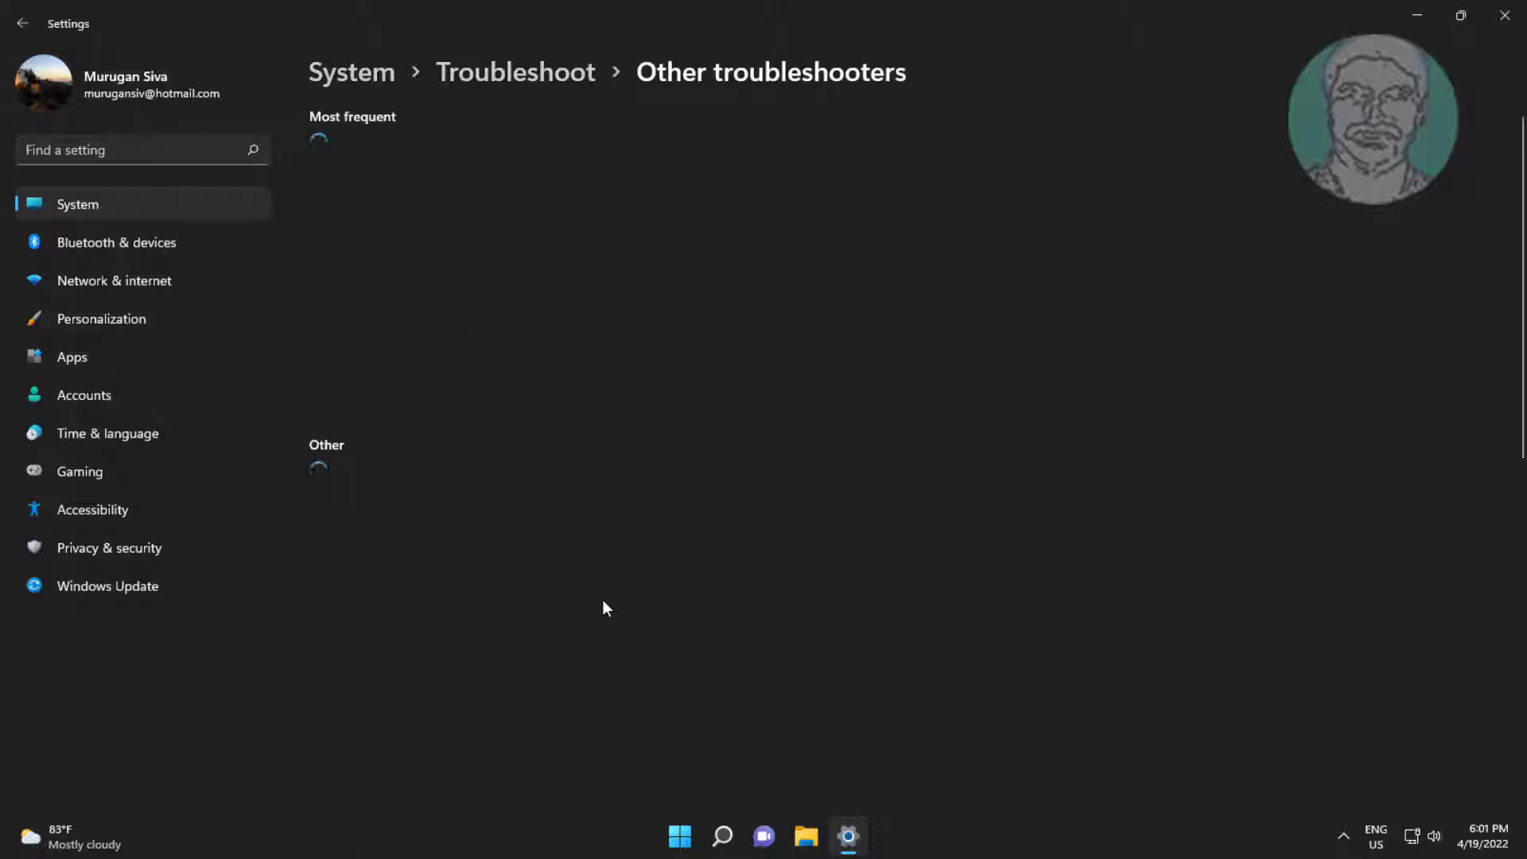
scroll(604, 606, down, 6)
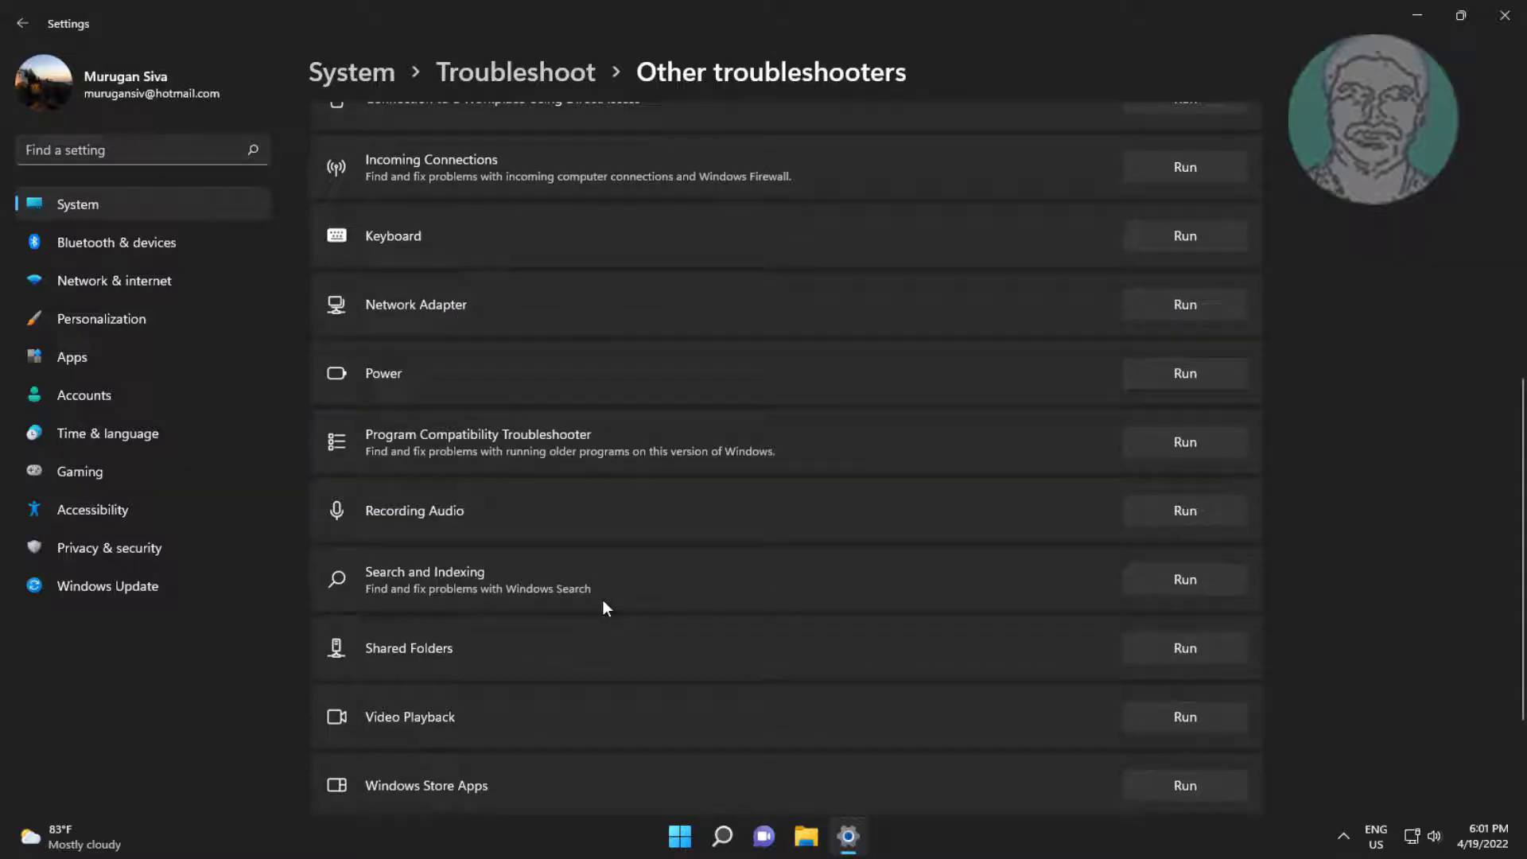
click(1176, 439)
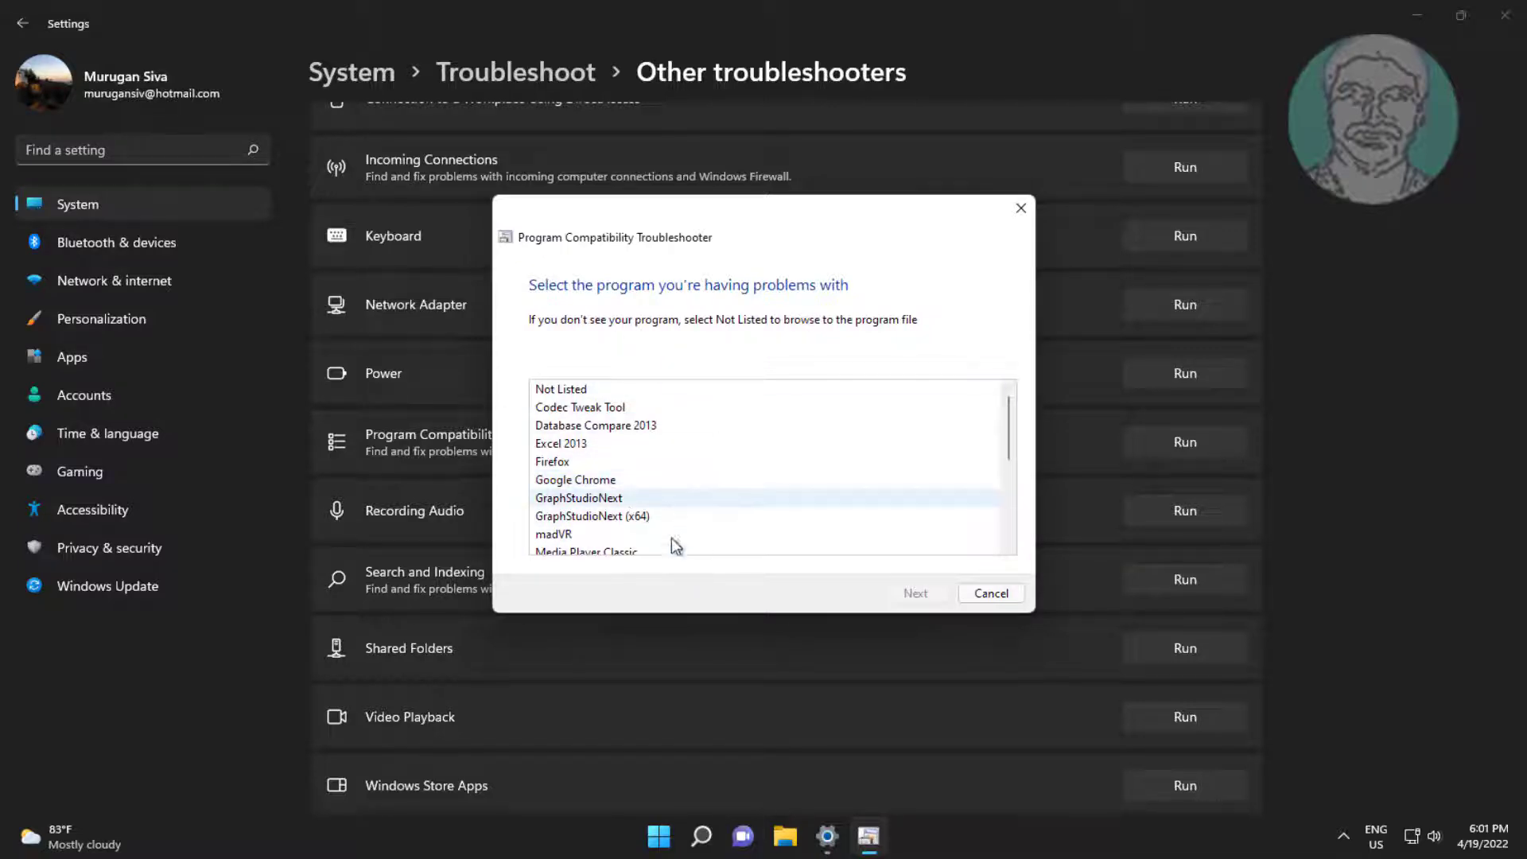
- Choose Media Player Classic as the problem program, then close the troubleshooter and Settings
scroll(743, 512, down, 1)
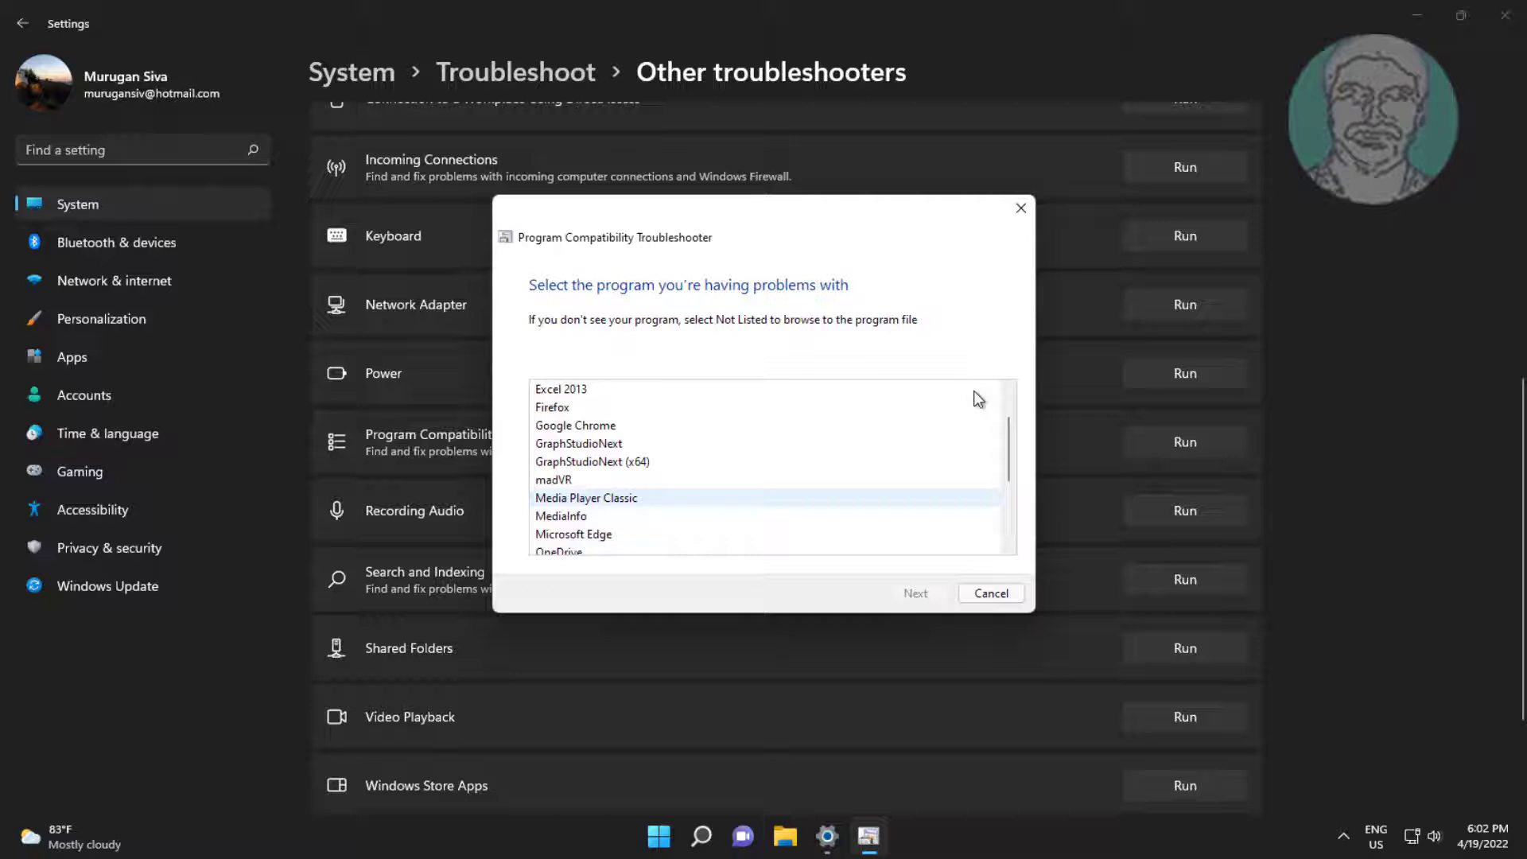
click(640, 499)
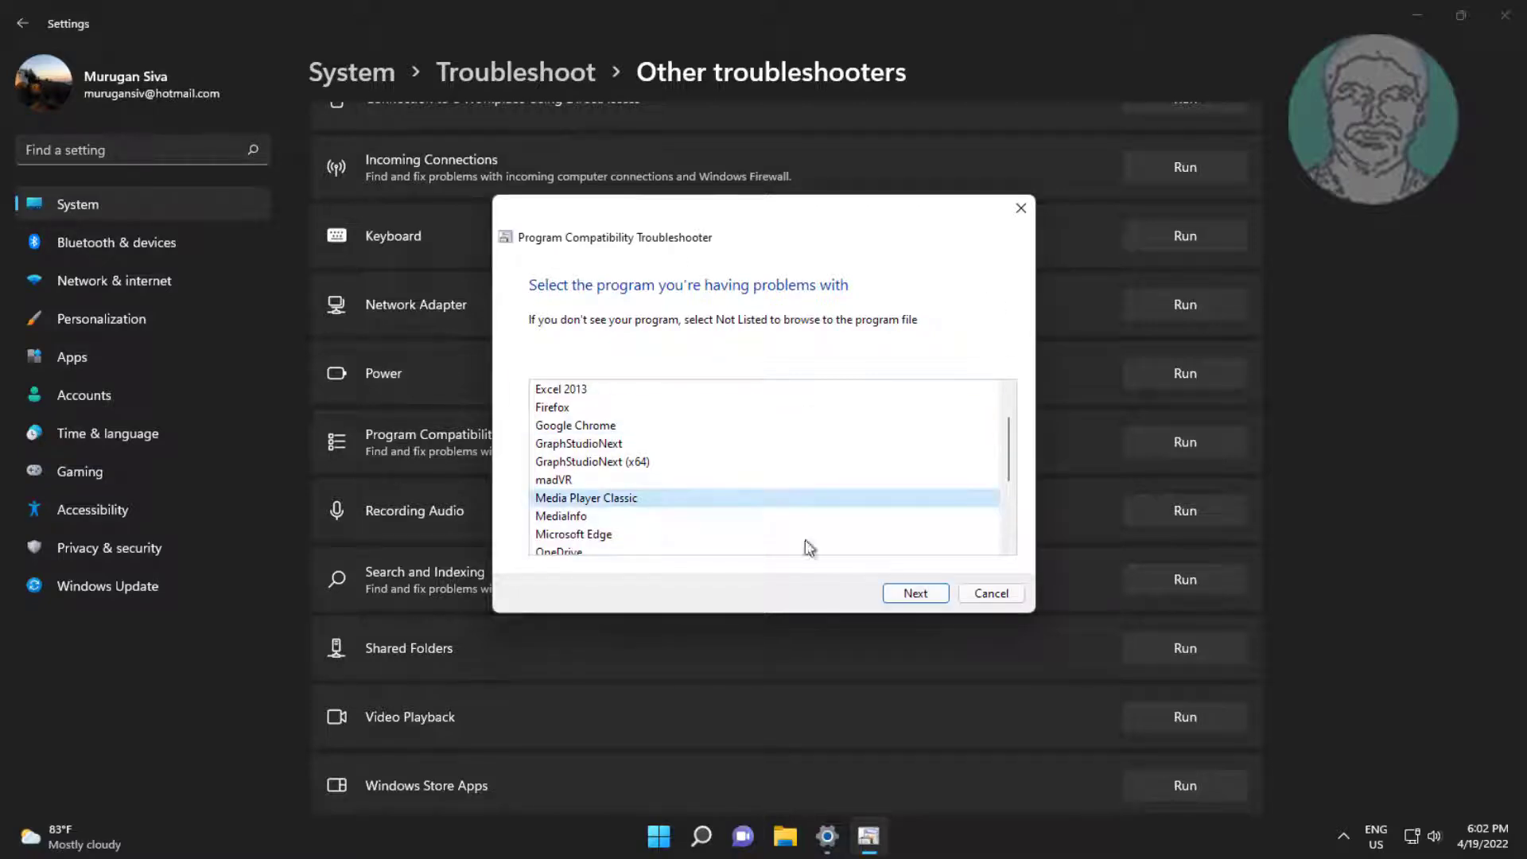
click(890, 597)
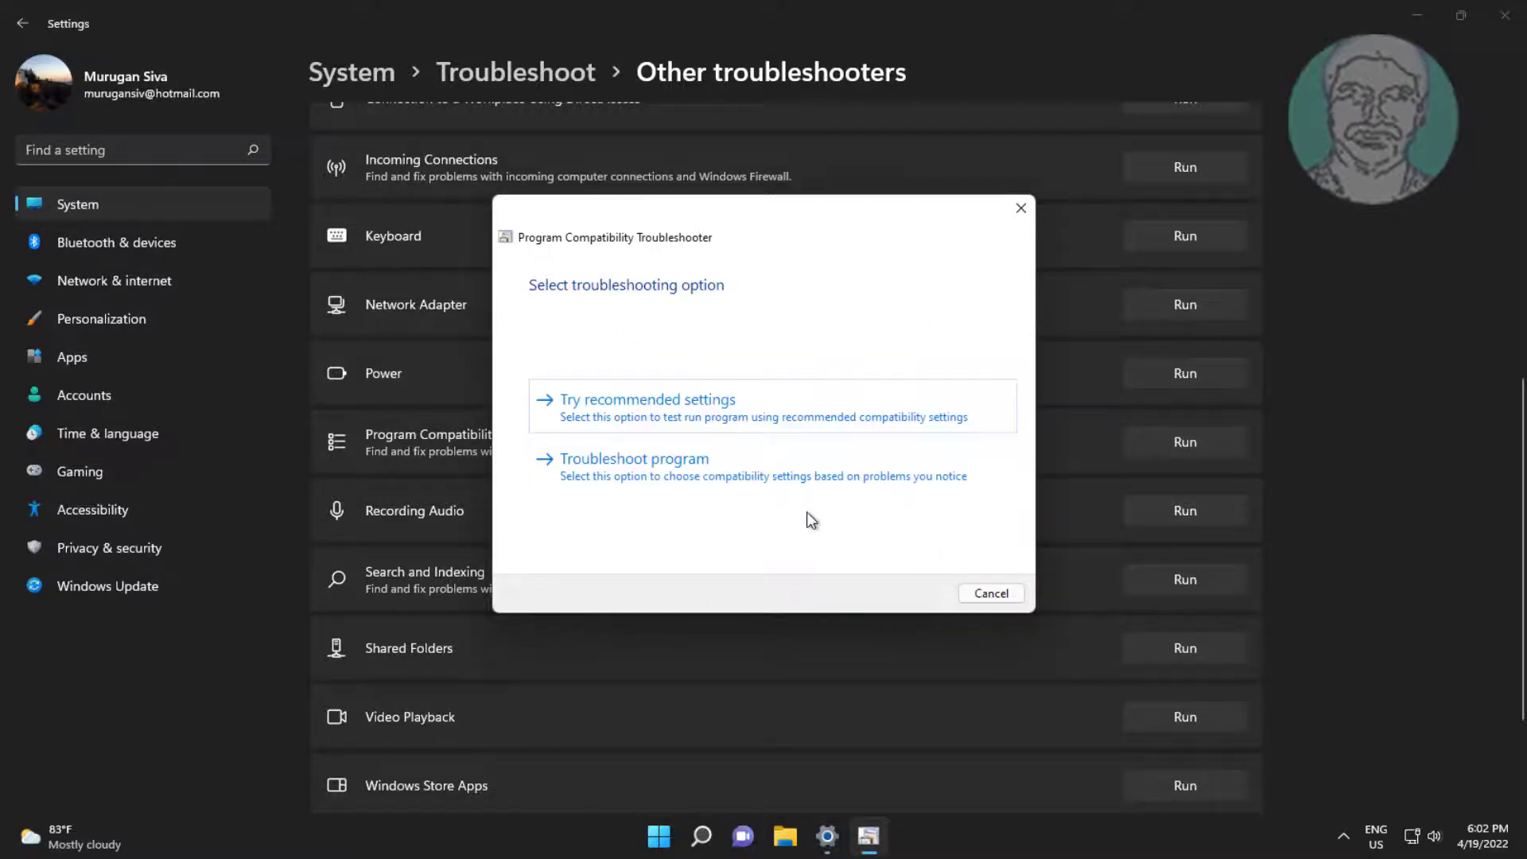
click(1021, 209)
click(1504, 15)
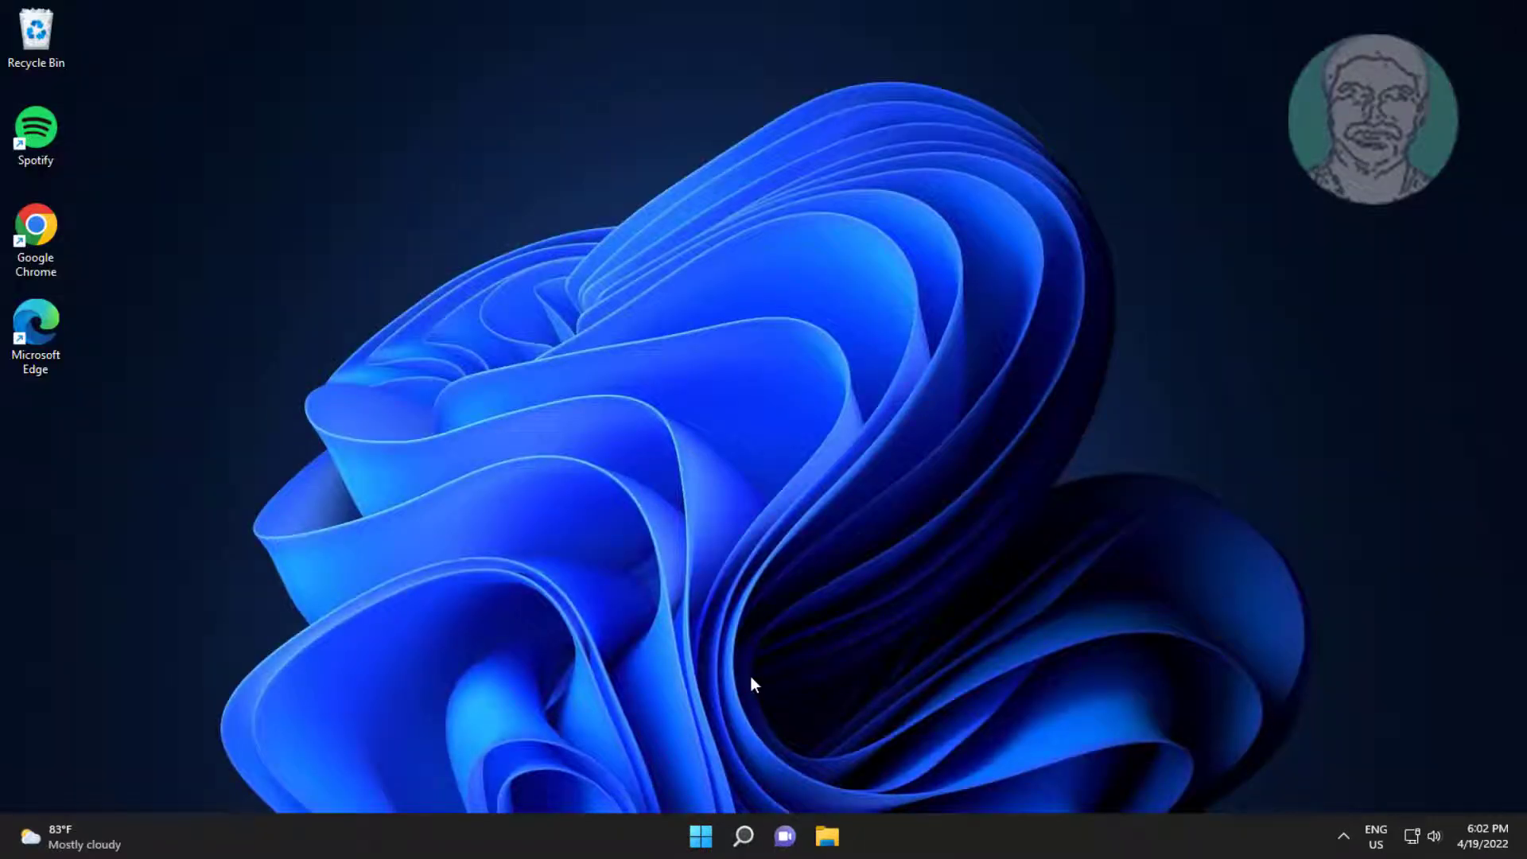
- Search 'memory diagnostic' and choose to restart now and check memory for problems
click(743, 836)
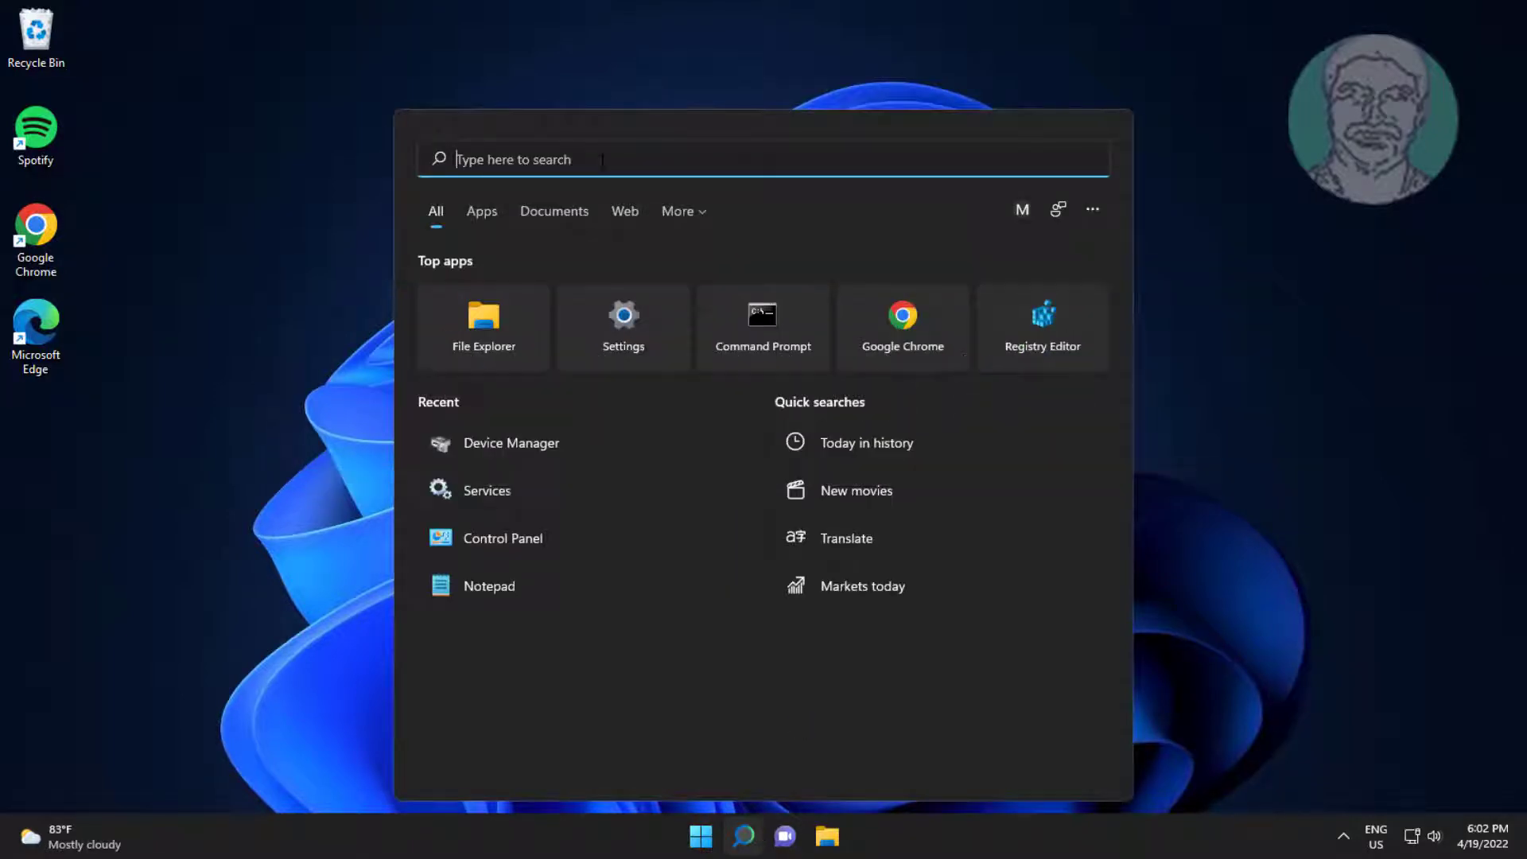
text(memory)
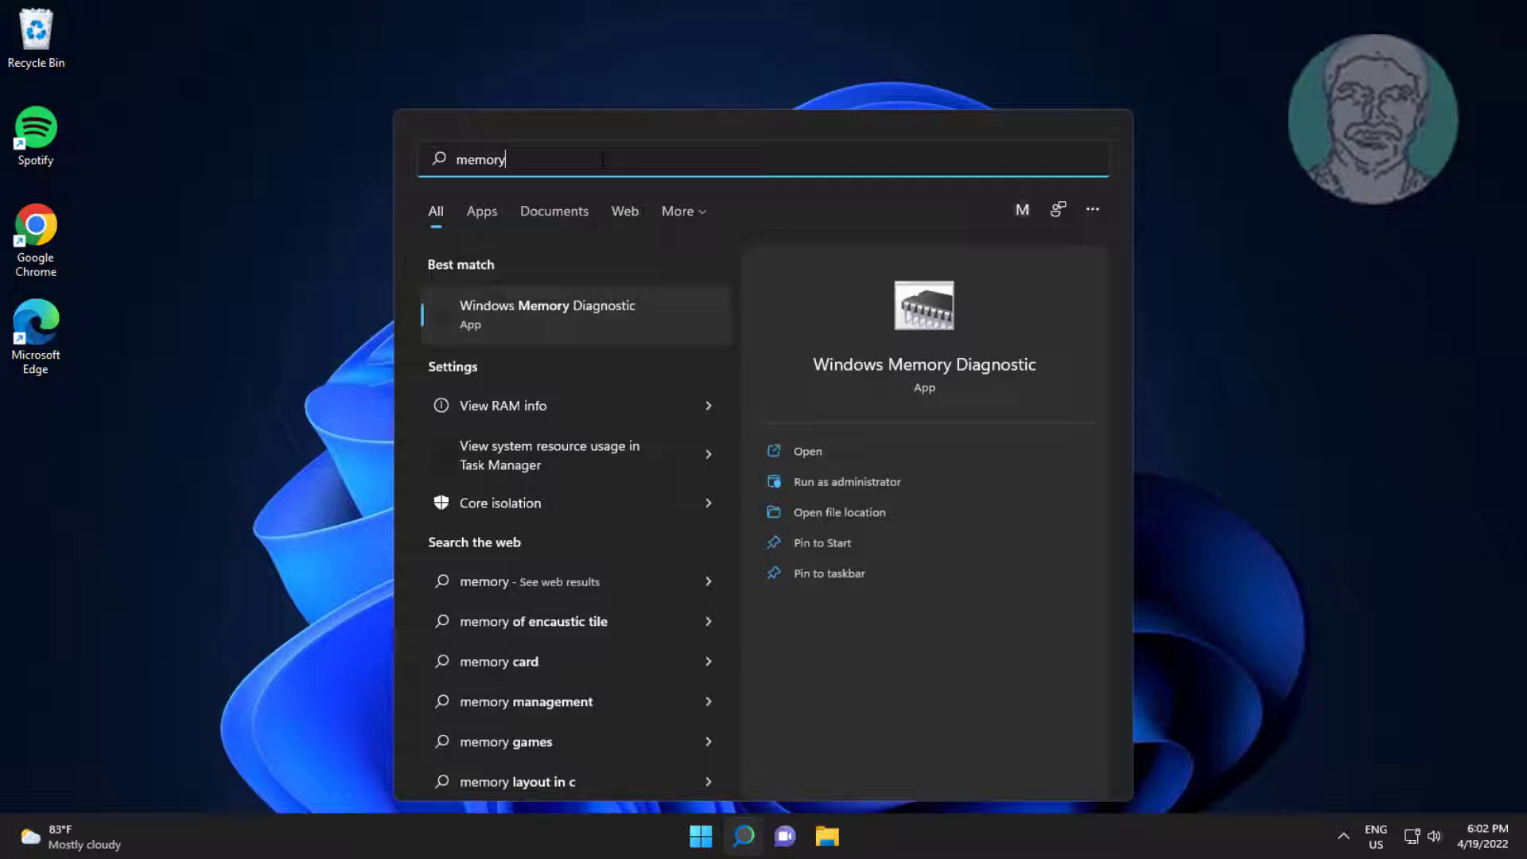
text( diagnostic)
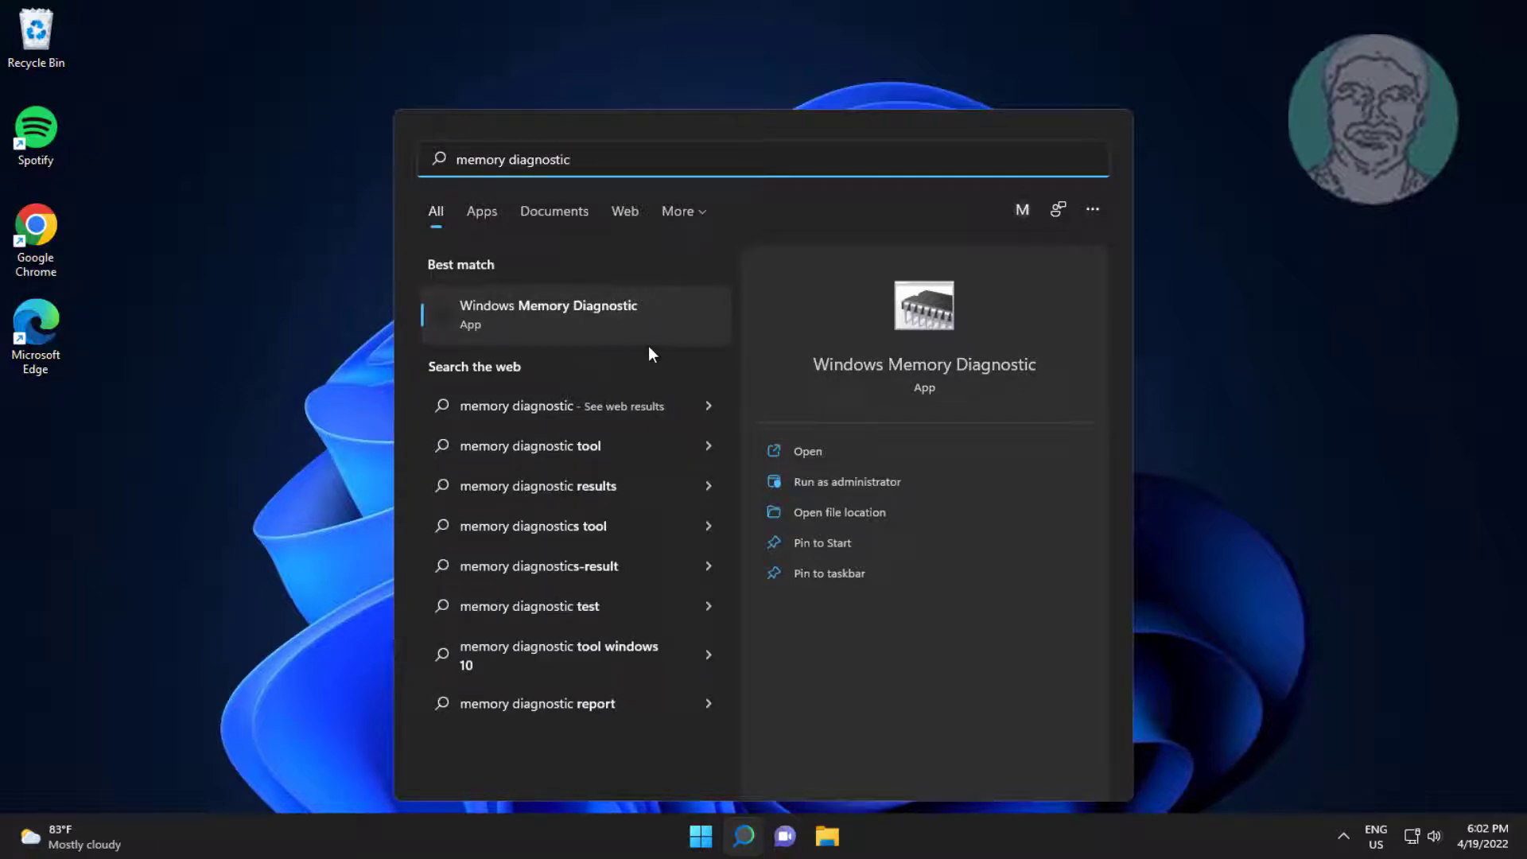
click(600, 309)
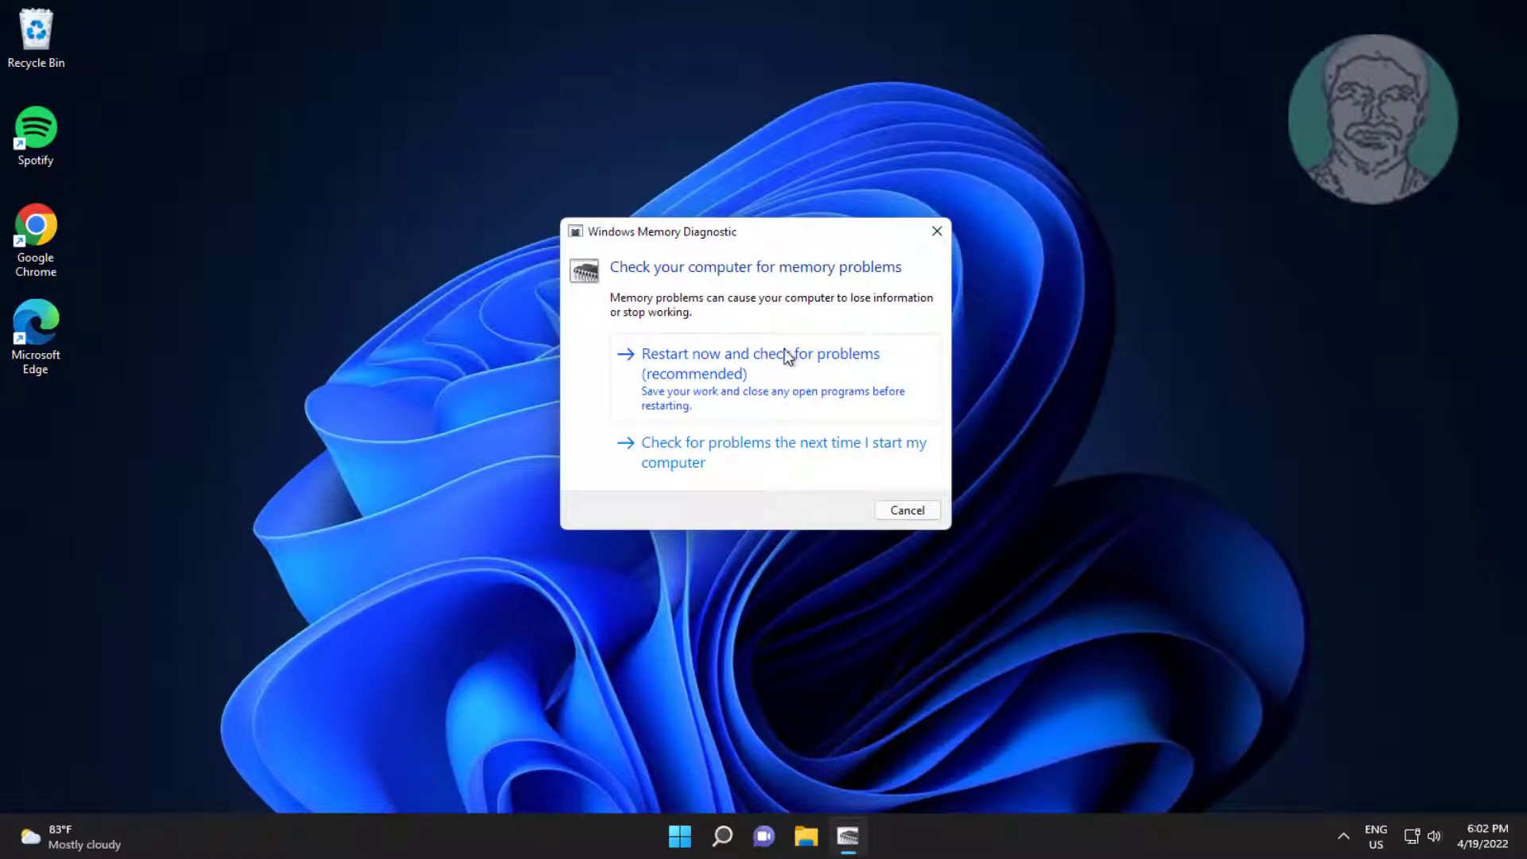
click(733, 361)
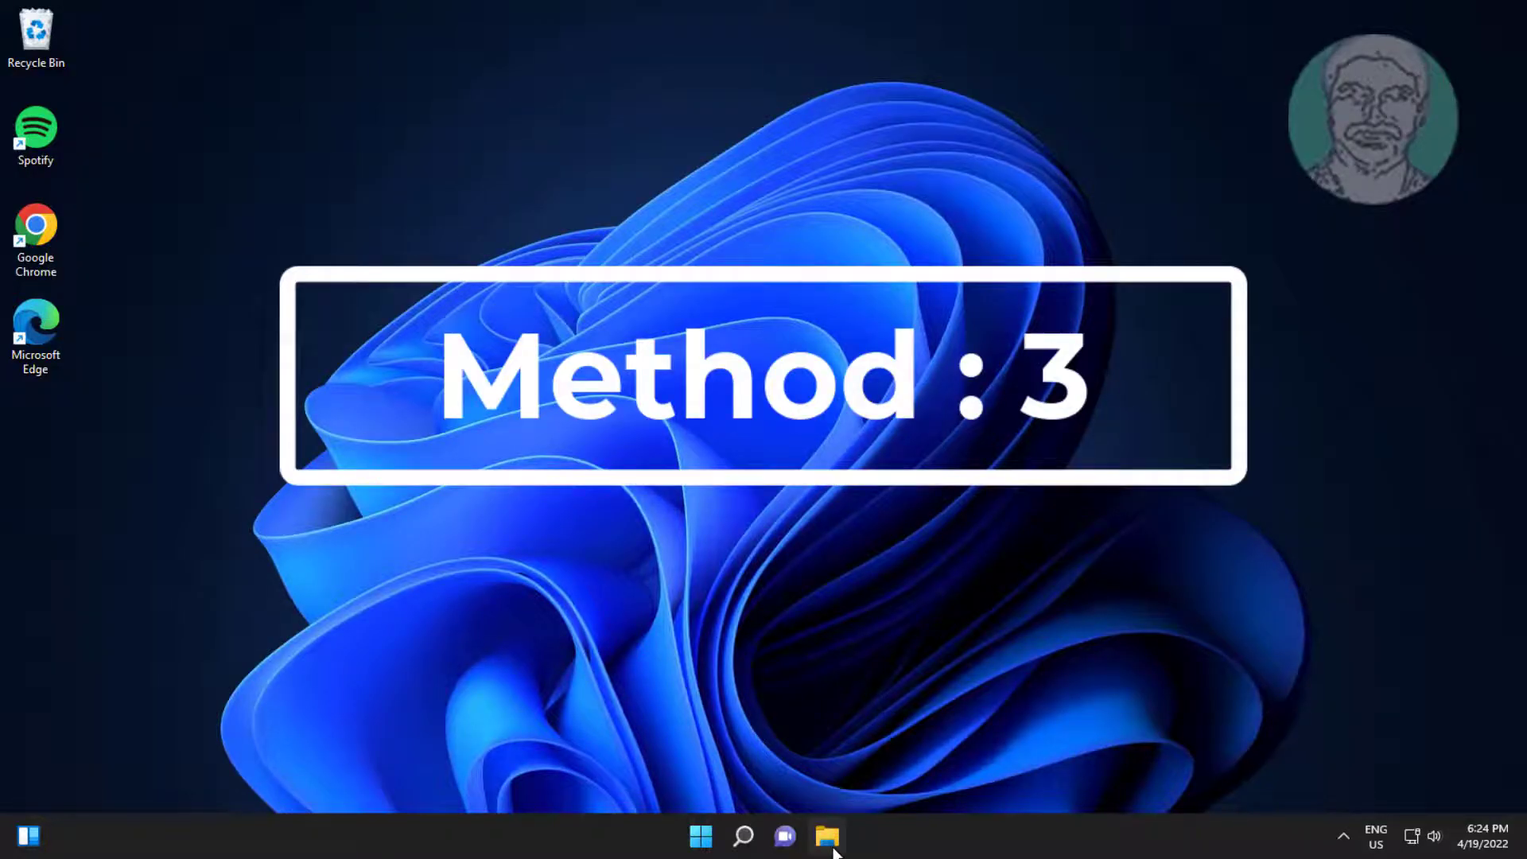
- Open the Local Disk (C:) properties from This PC in File Explorer
click(829, 837)
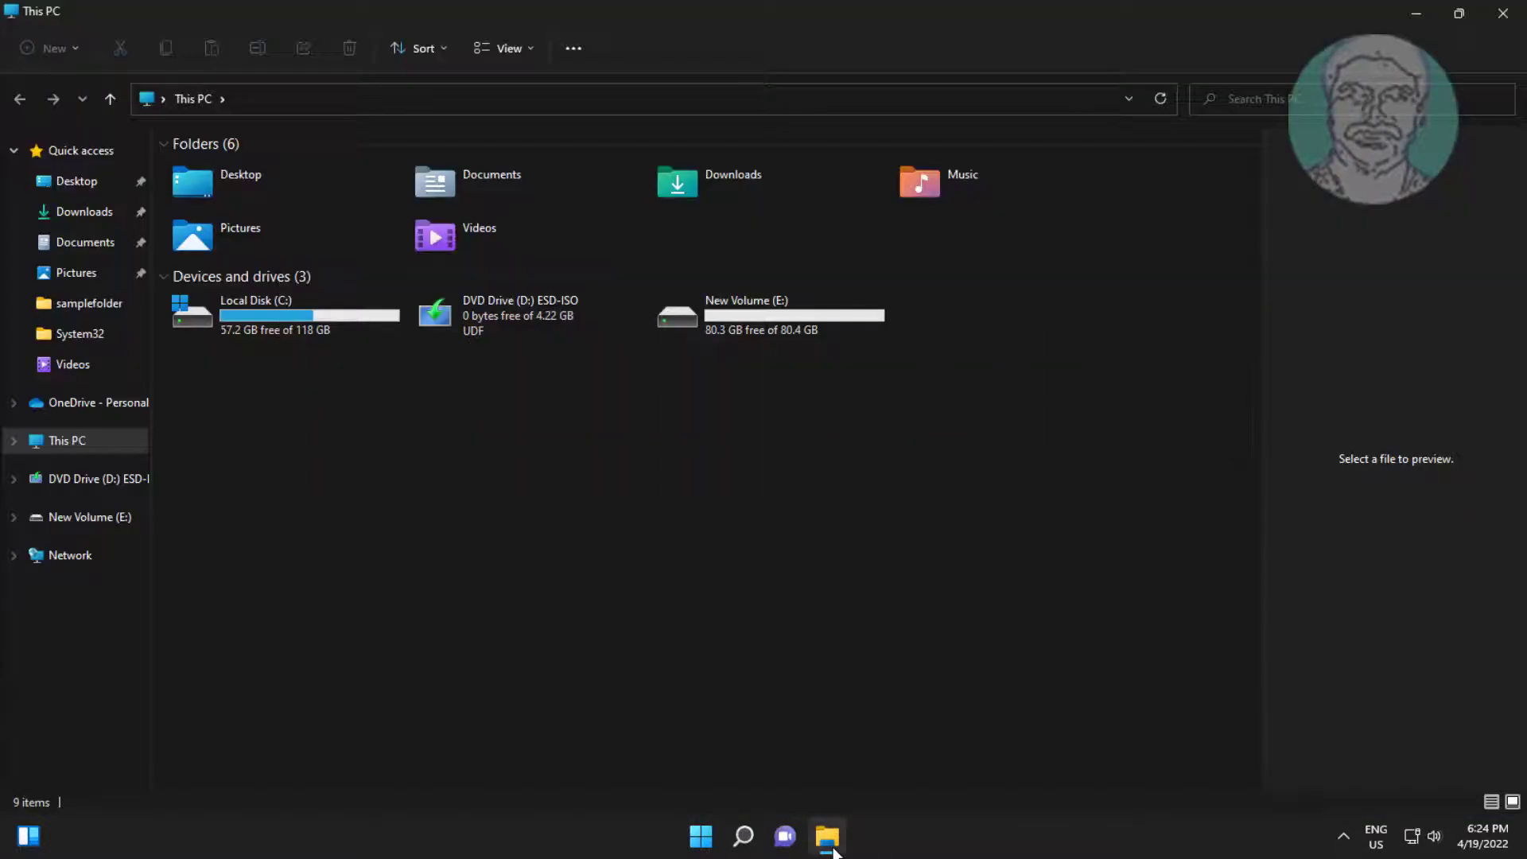
click(278, 301)
right_click(276, 296)
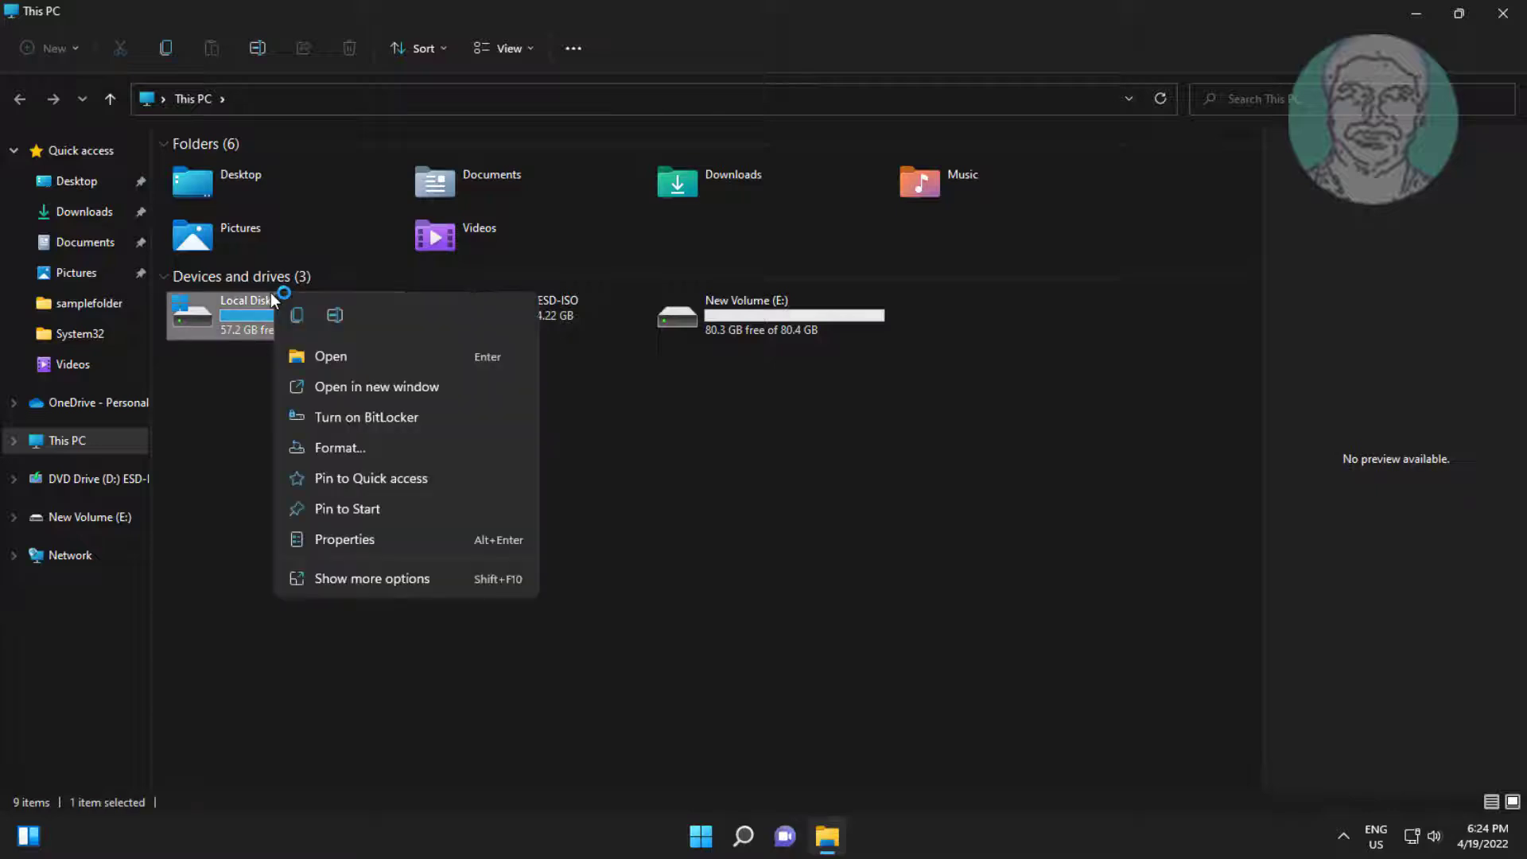
click(374, 540)
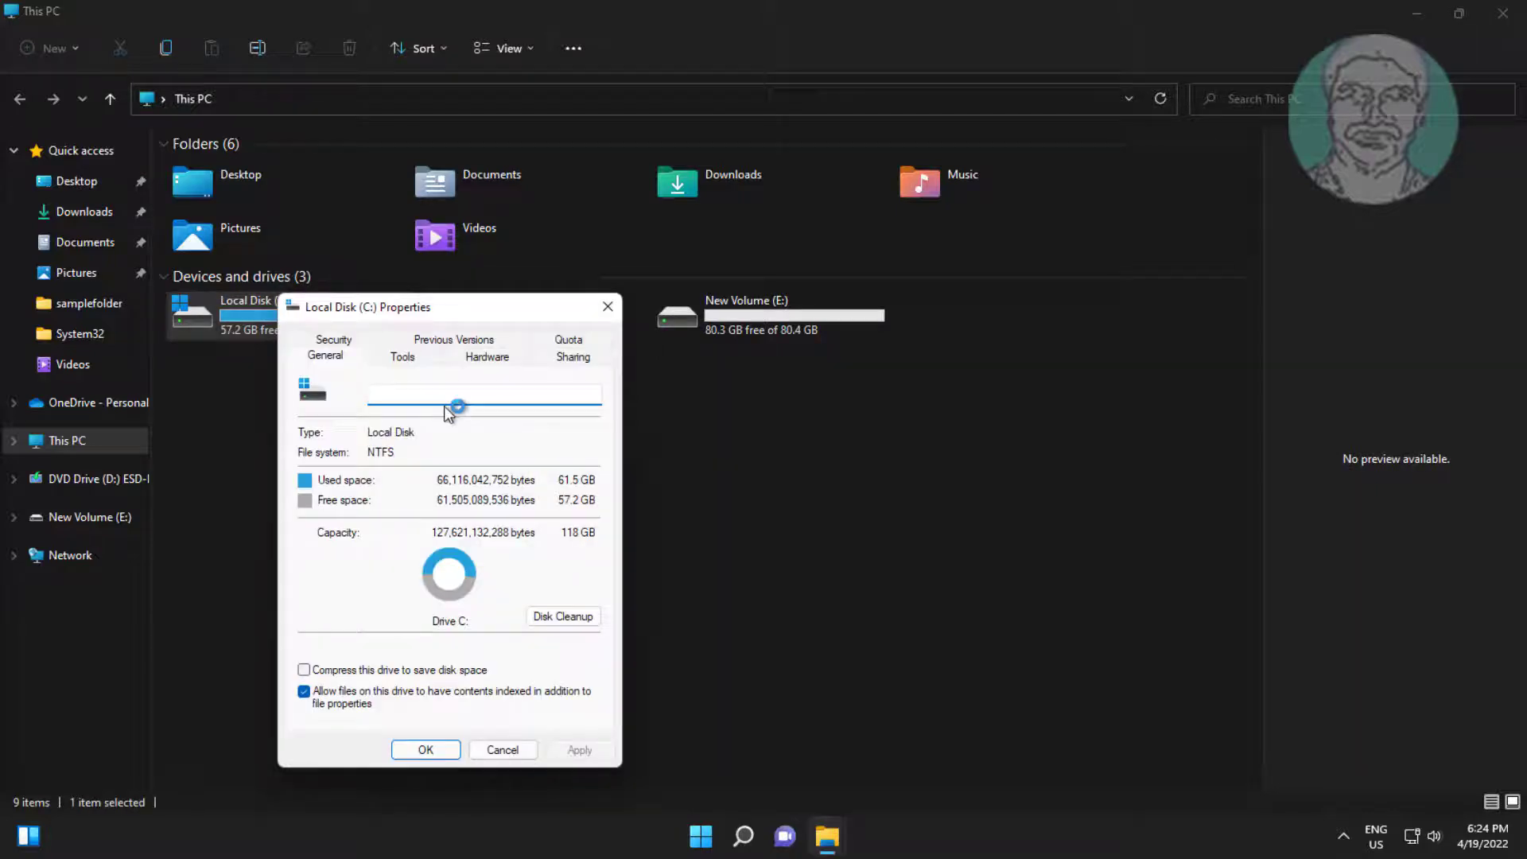
- Scan the C: drive for file system errors, dismiss the result and close the properties
click(402, 356)
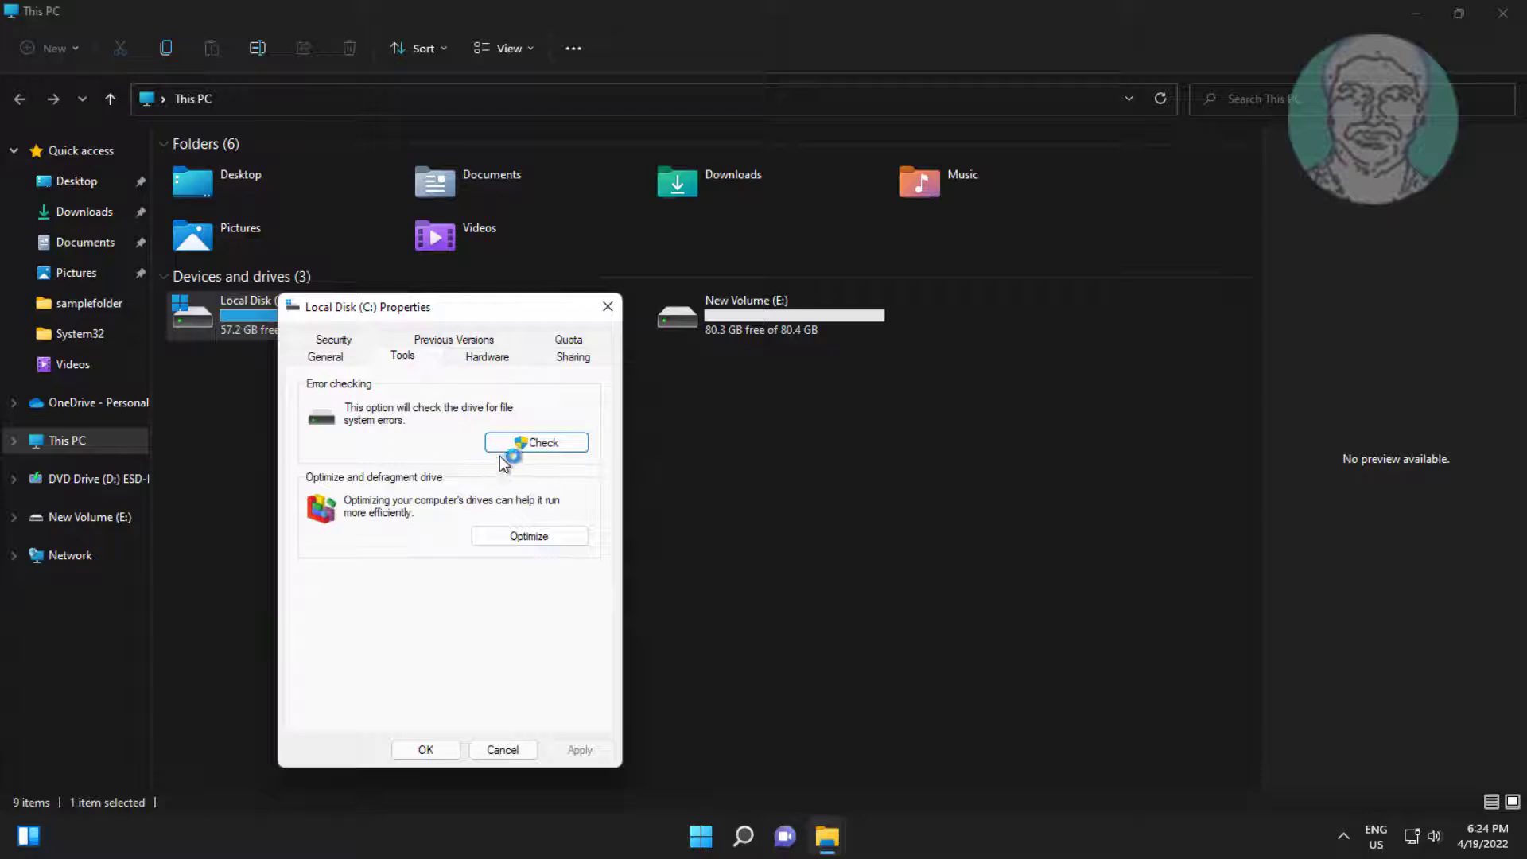
click(527, 443)
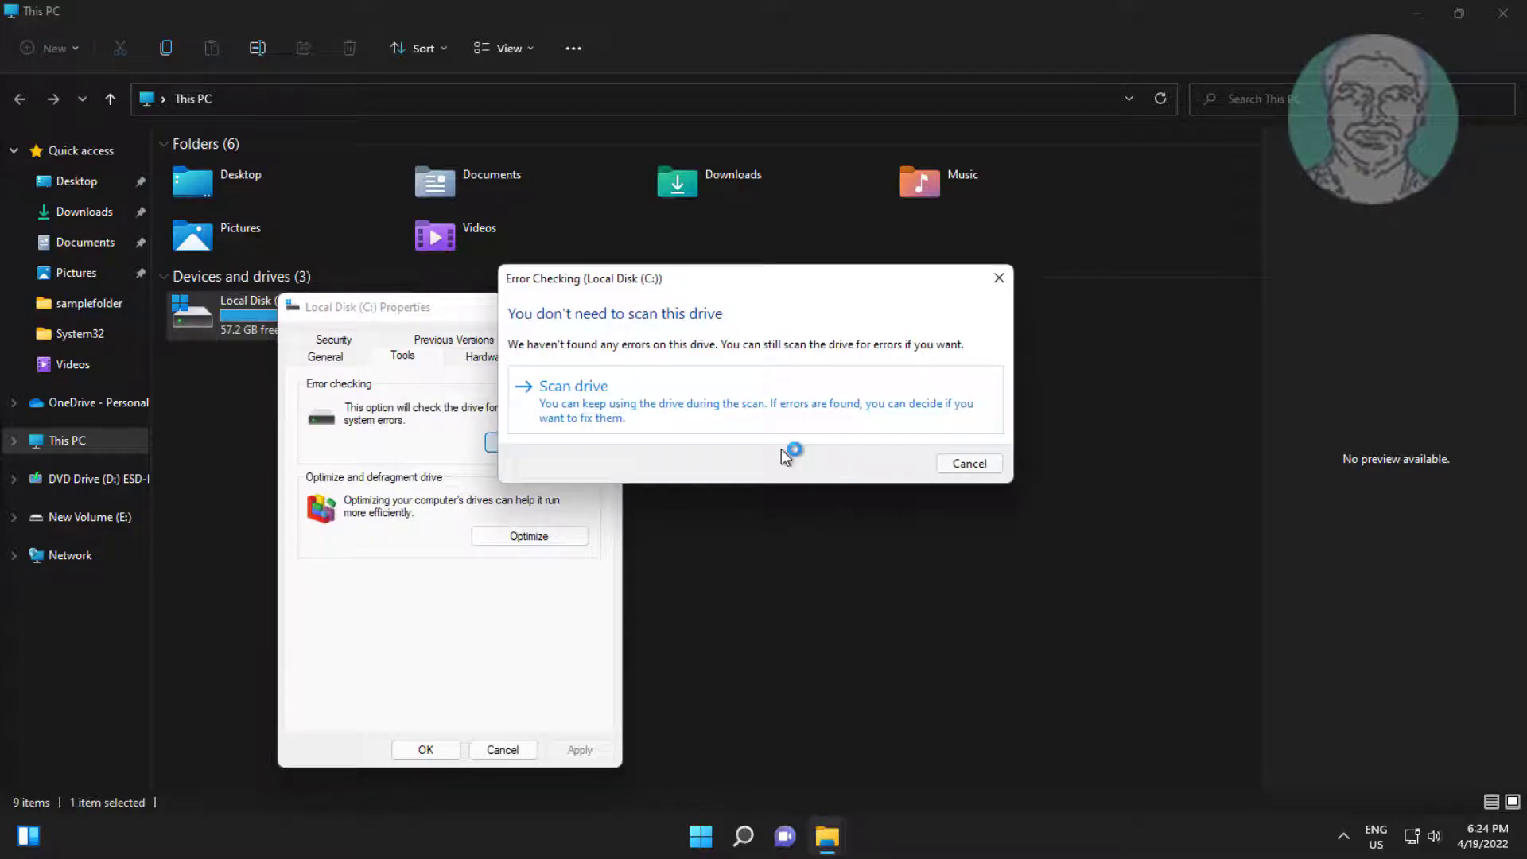
click(734, 418)
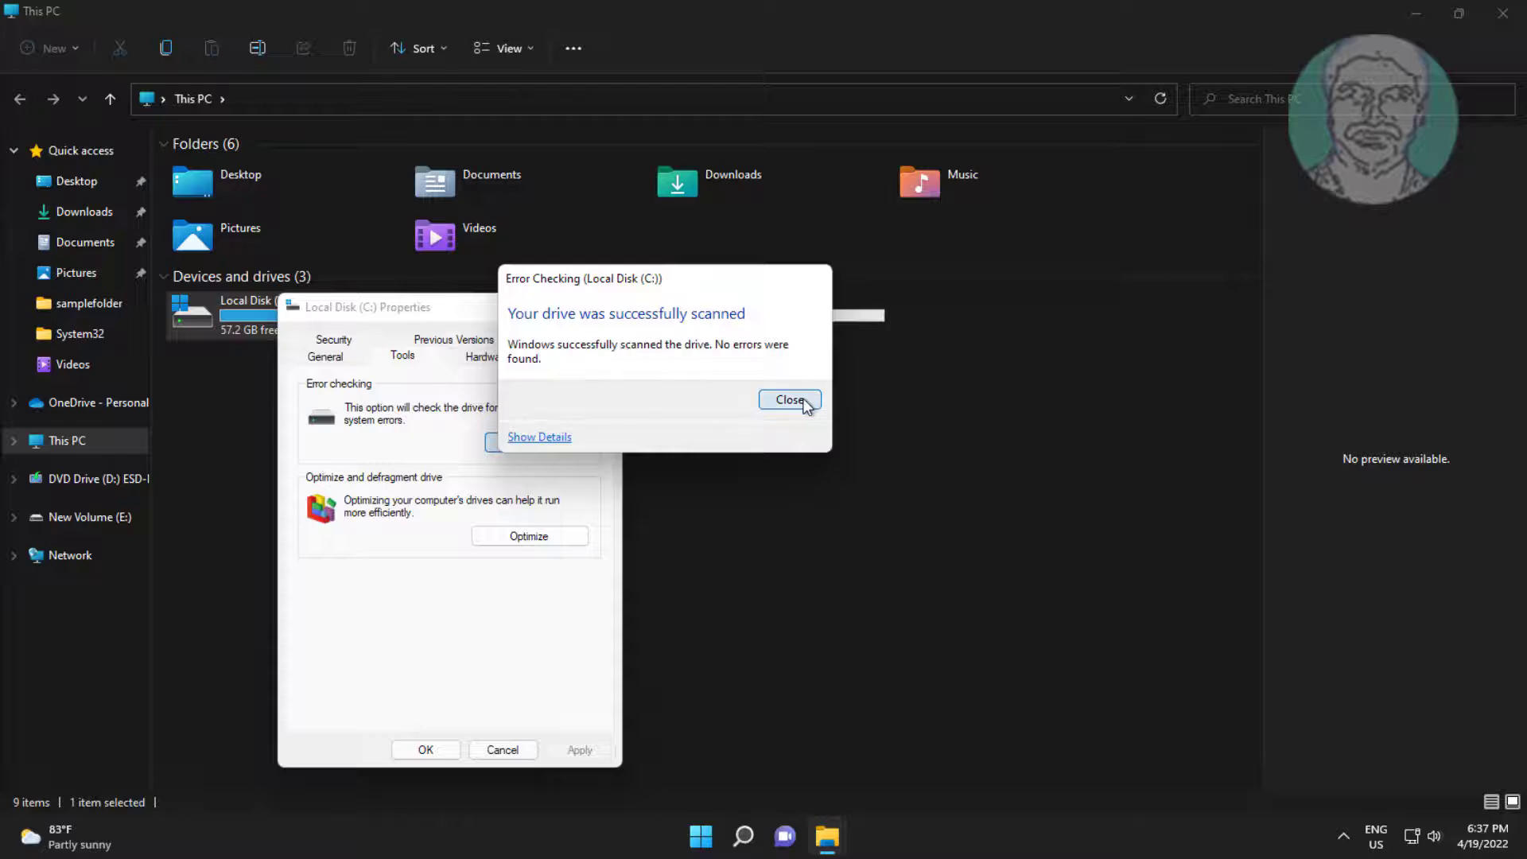
click(786, 400)
click(445, 752)
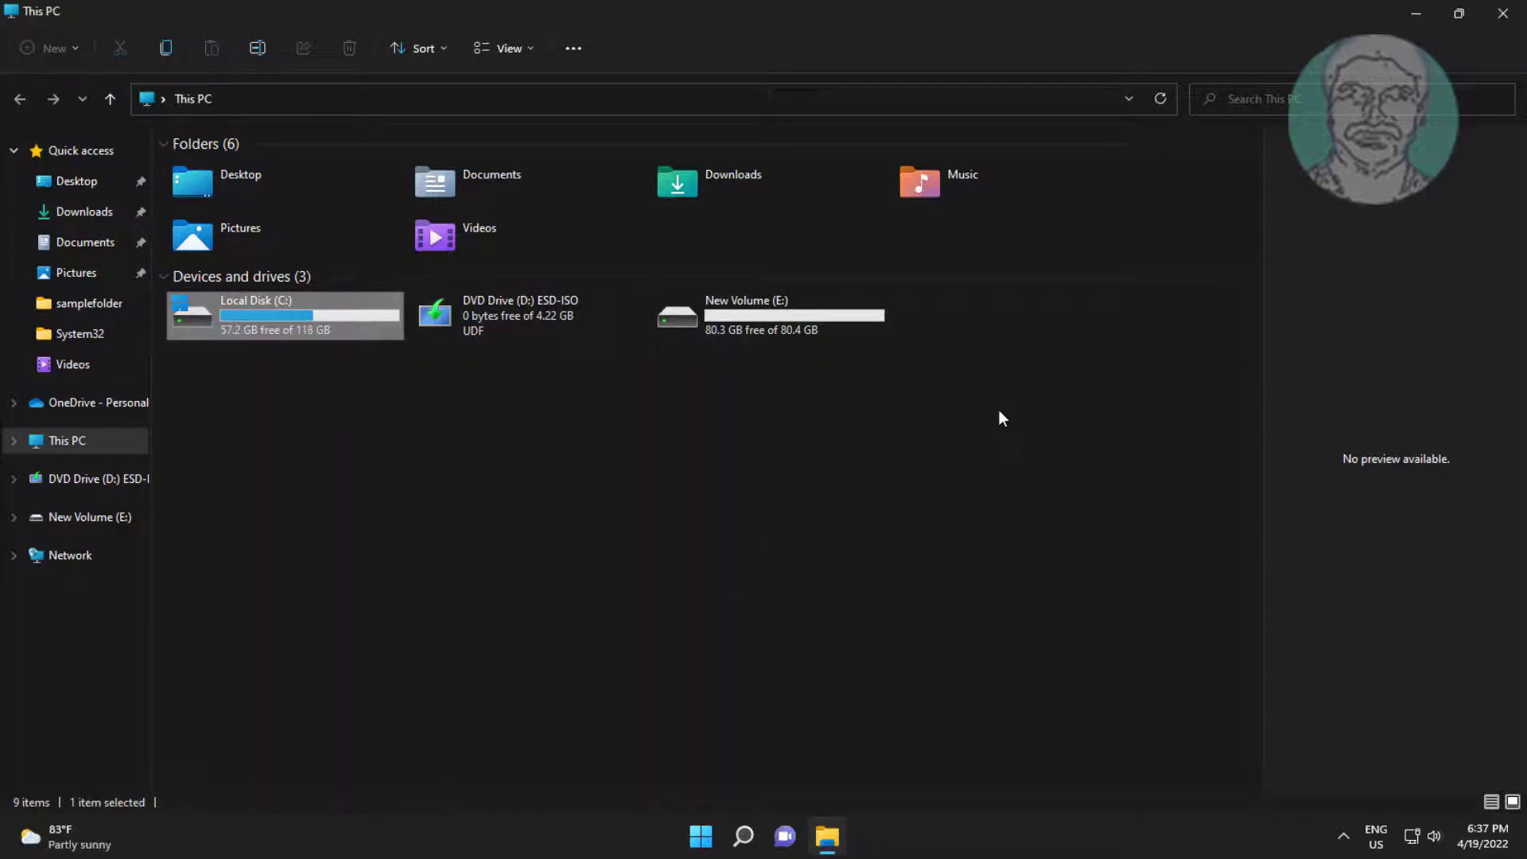
- Close This PC and run sfc /scannow in an administrator Command Prompt
click(1503, 12)
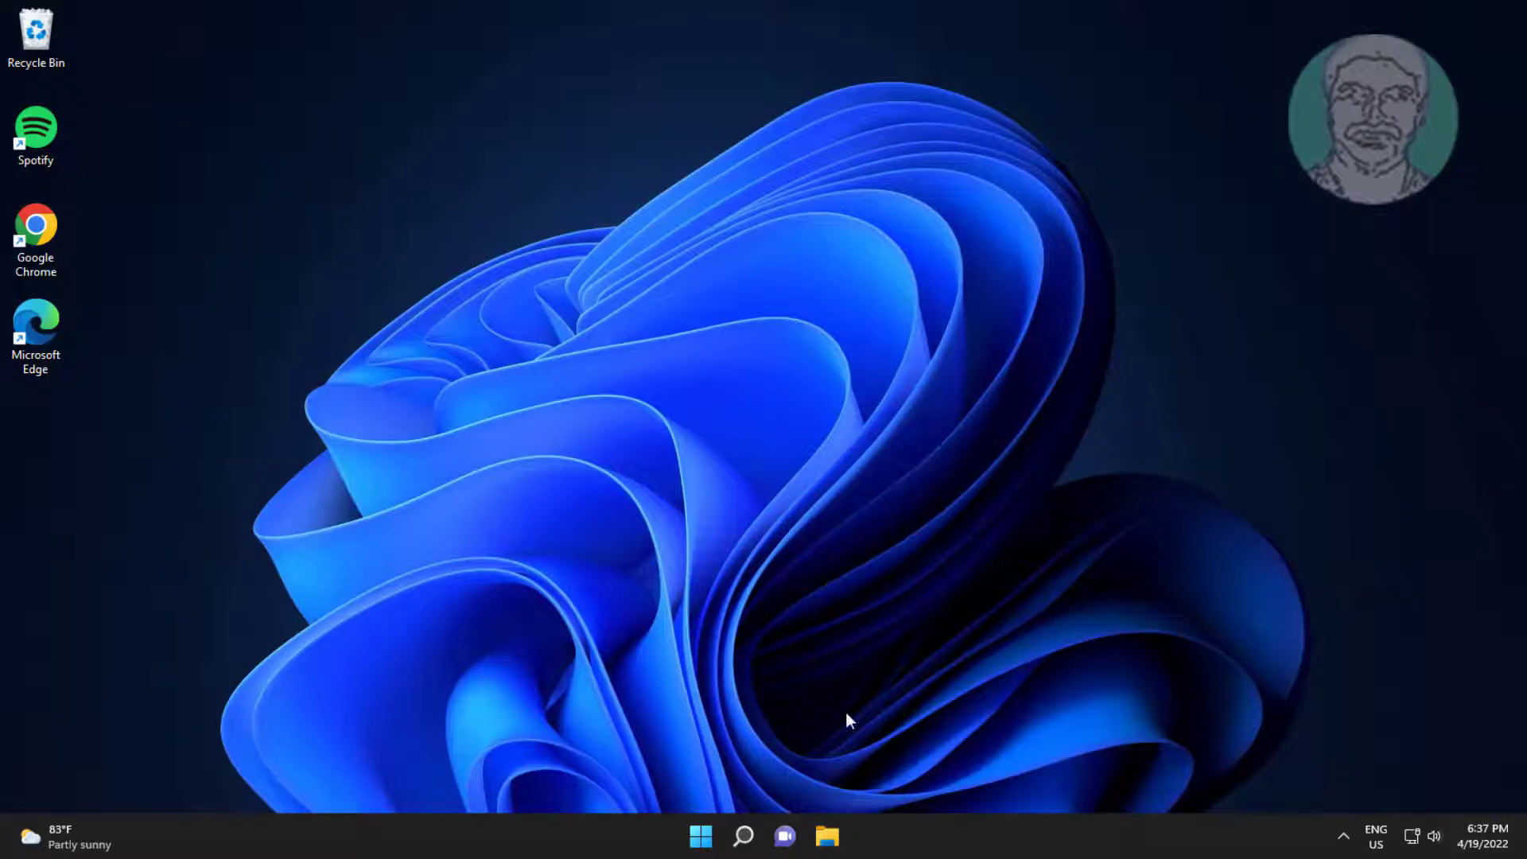
click(745, 835)
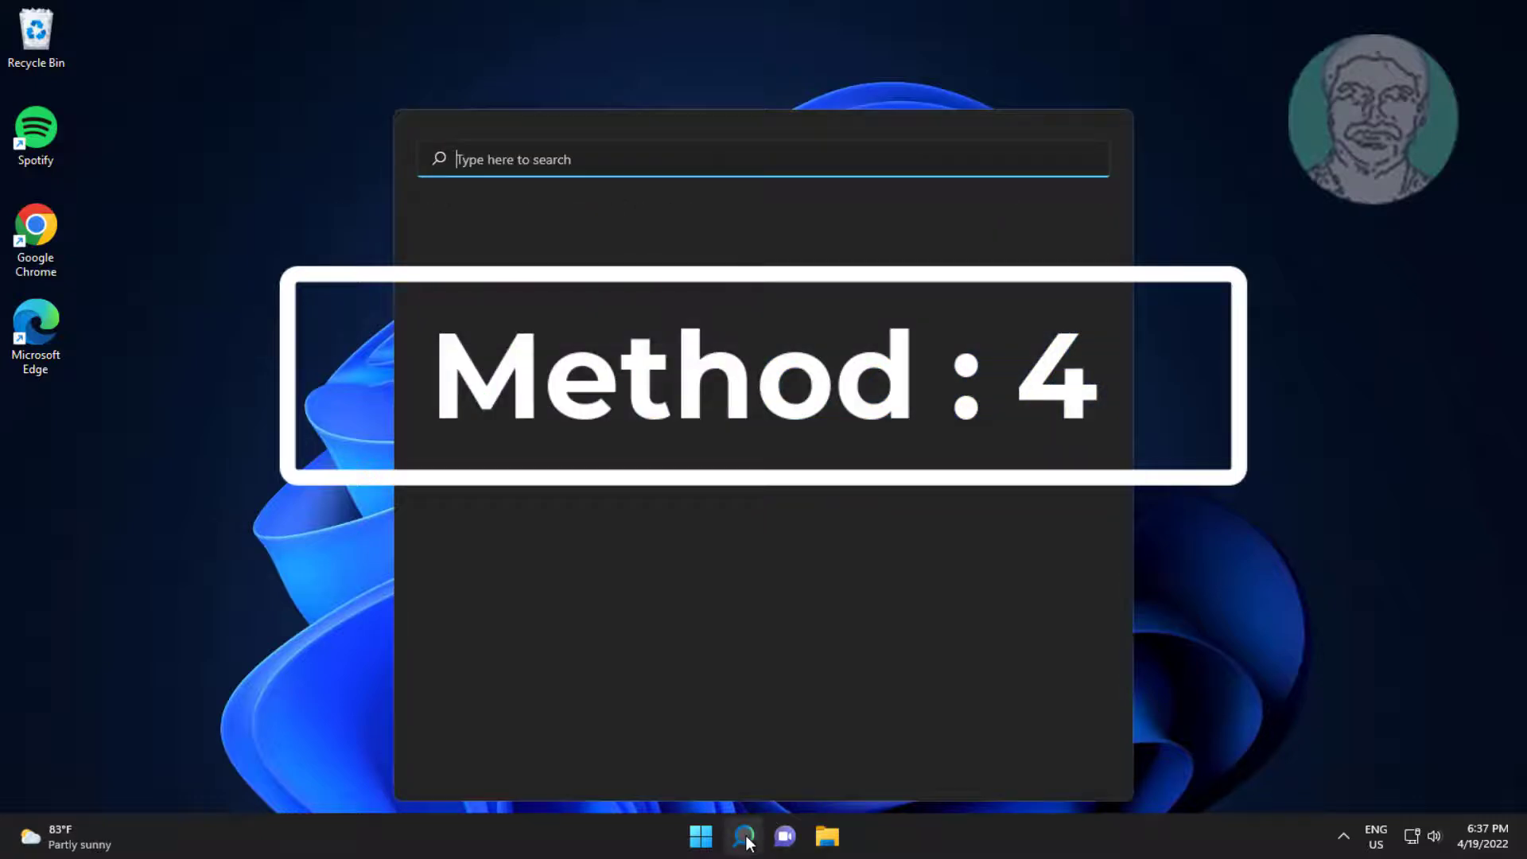
text(cmd)
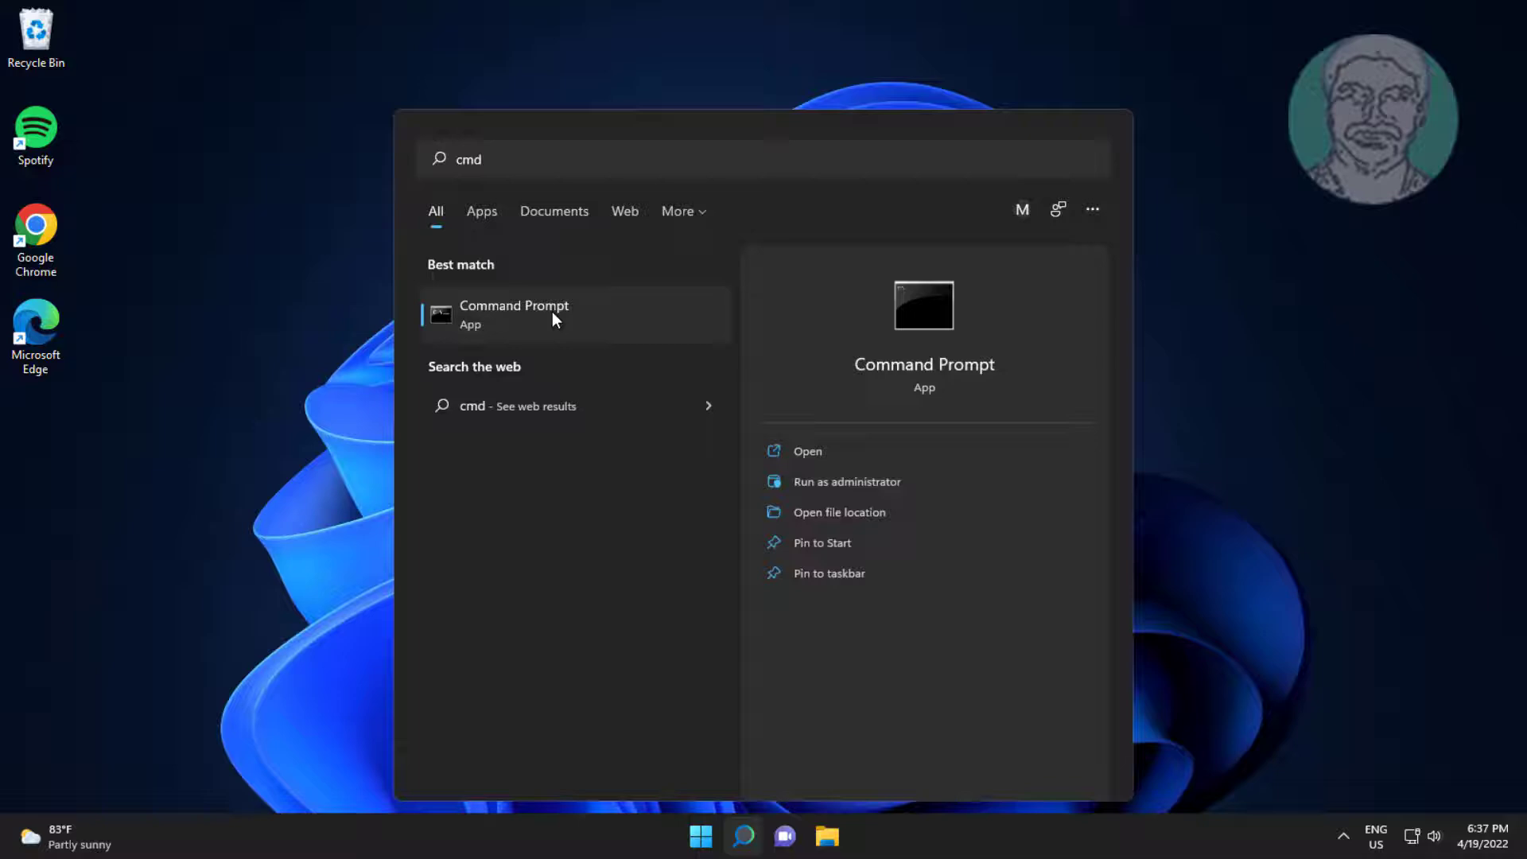
right_click(555, 319)
click(617, 344)
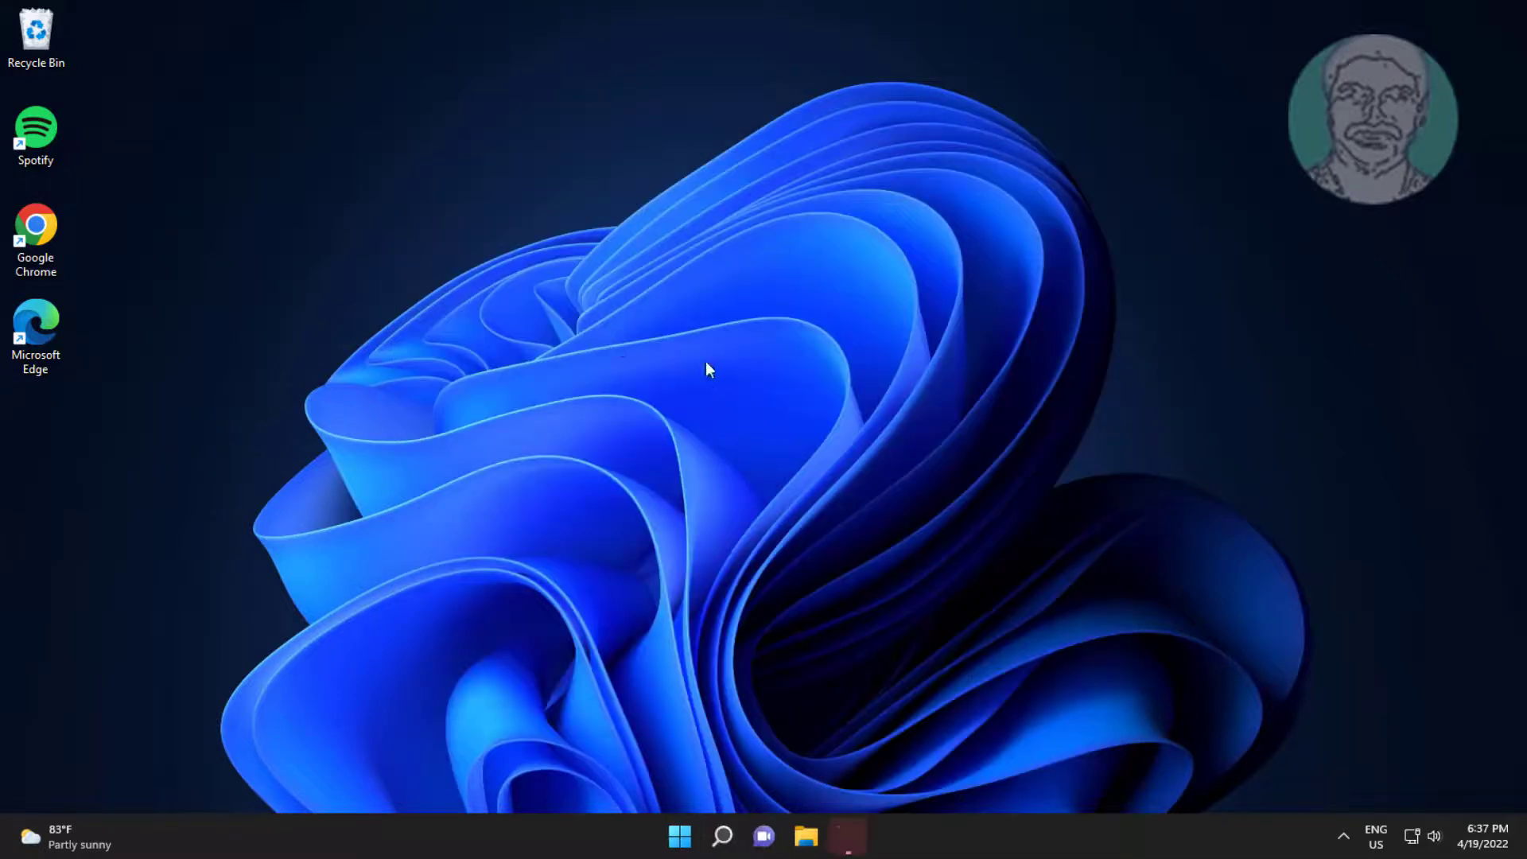
click(692, 562)
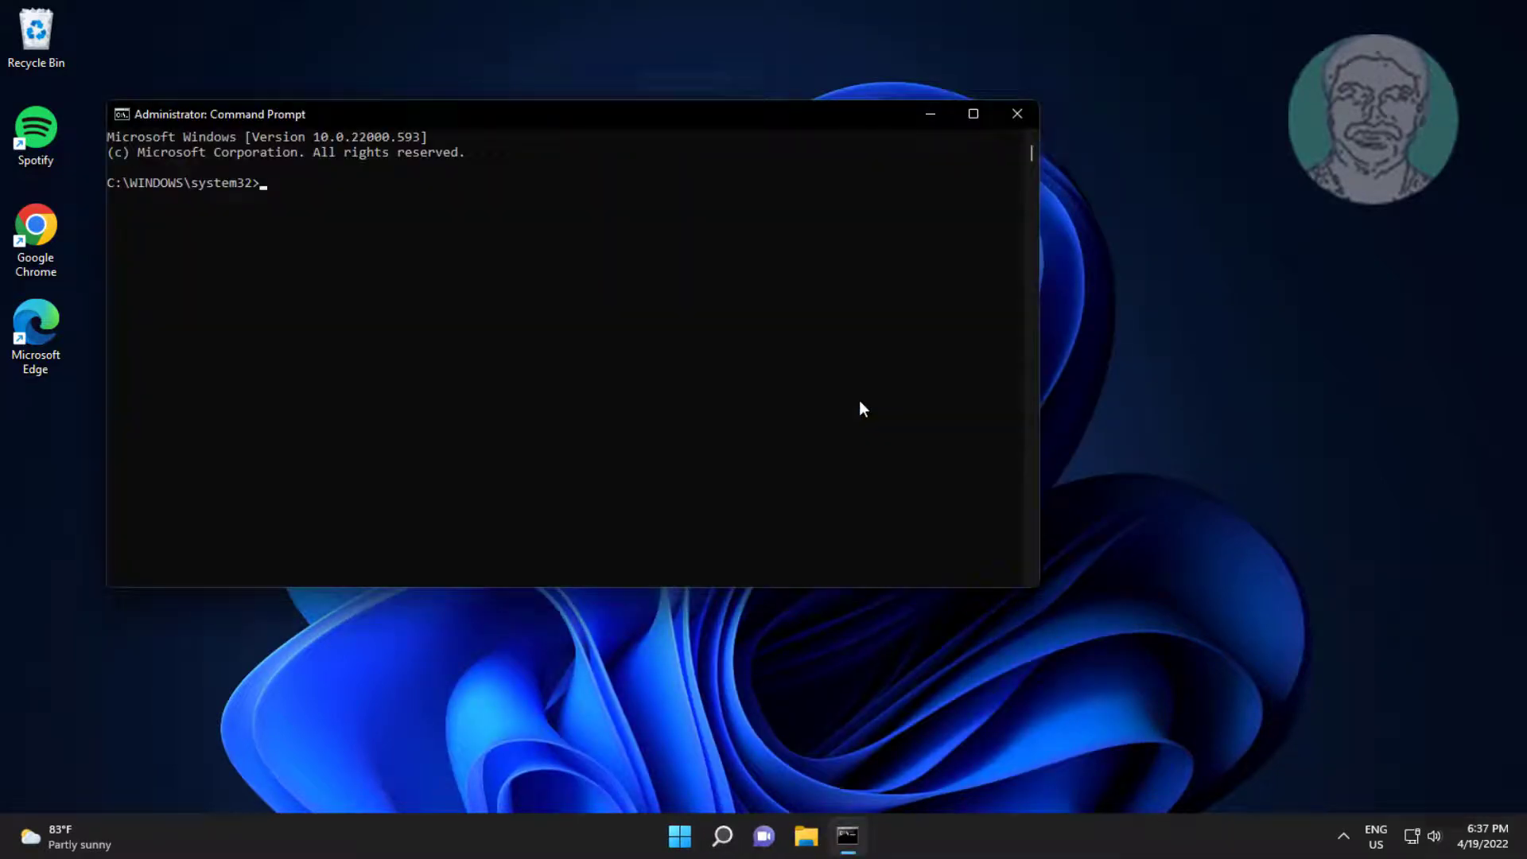
text(sfc /scannow)
key(Return)
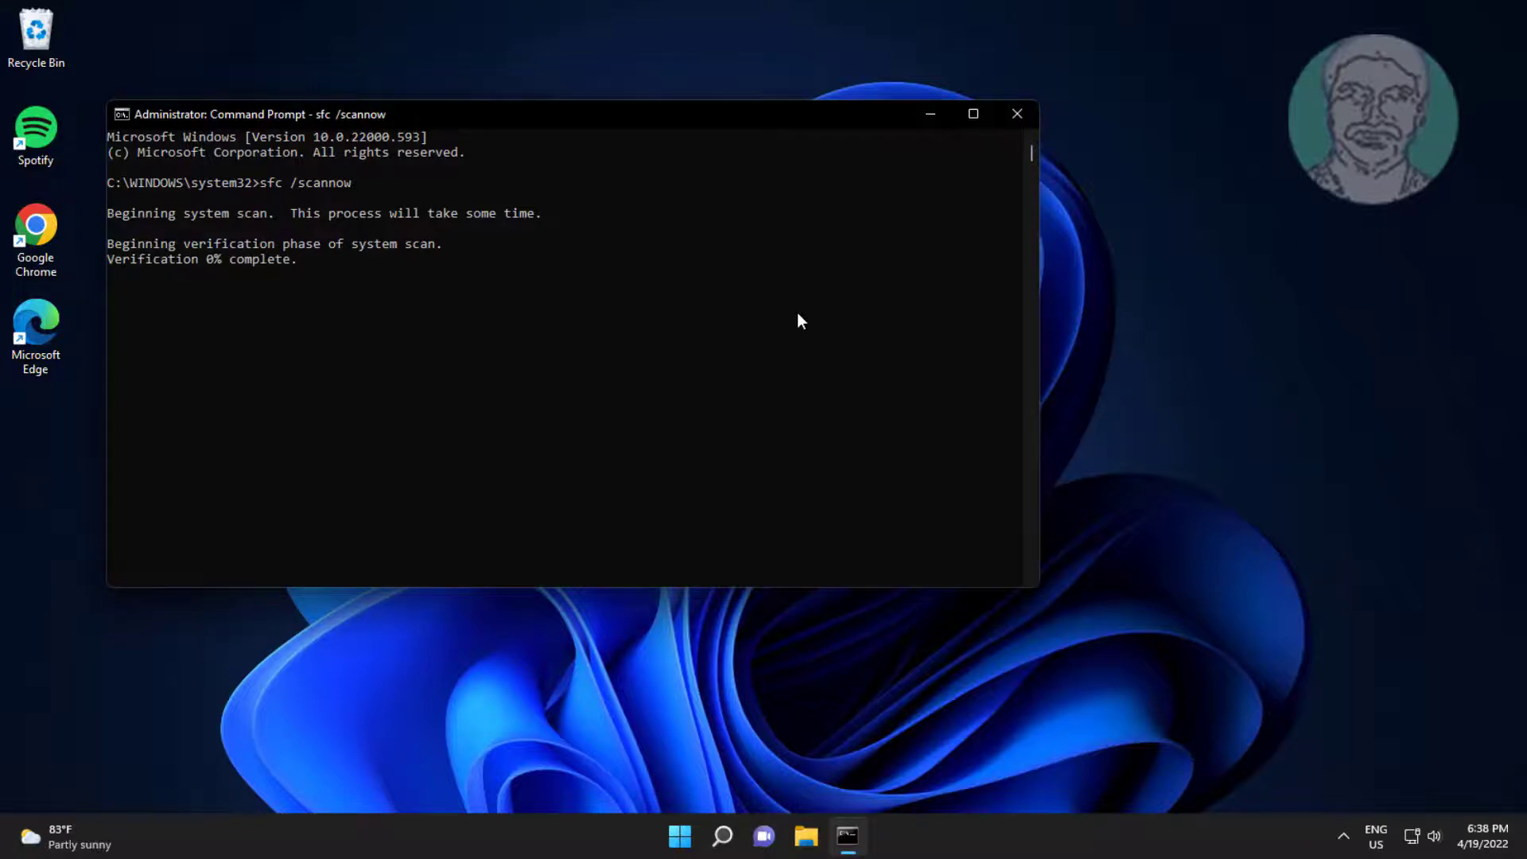
- Close the console with the exit command
click(522, 454)
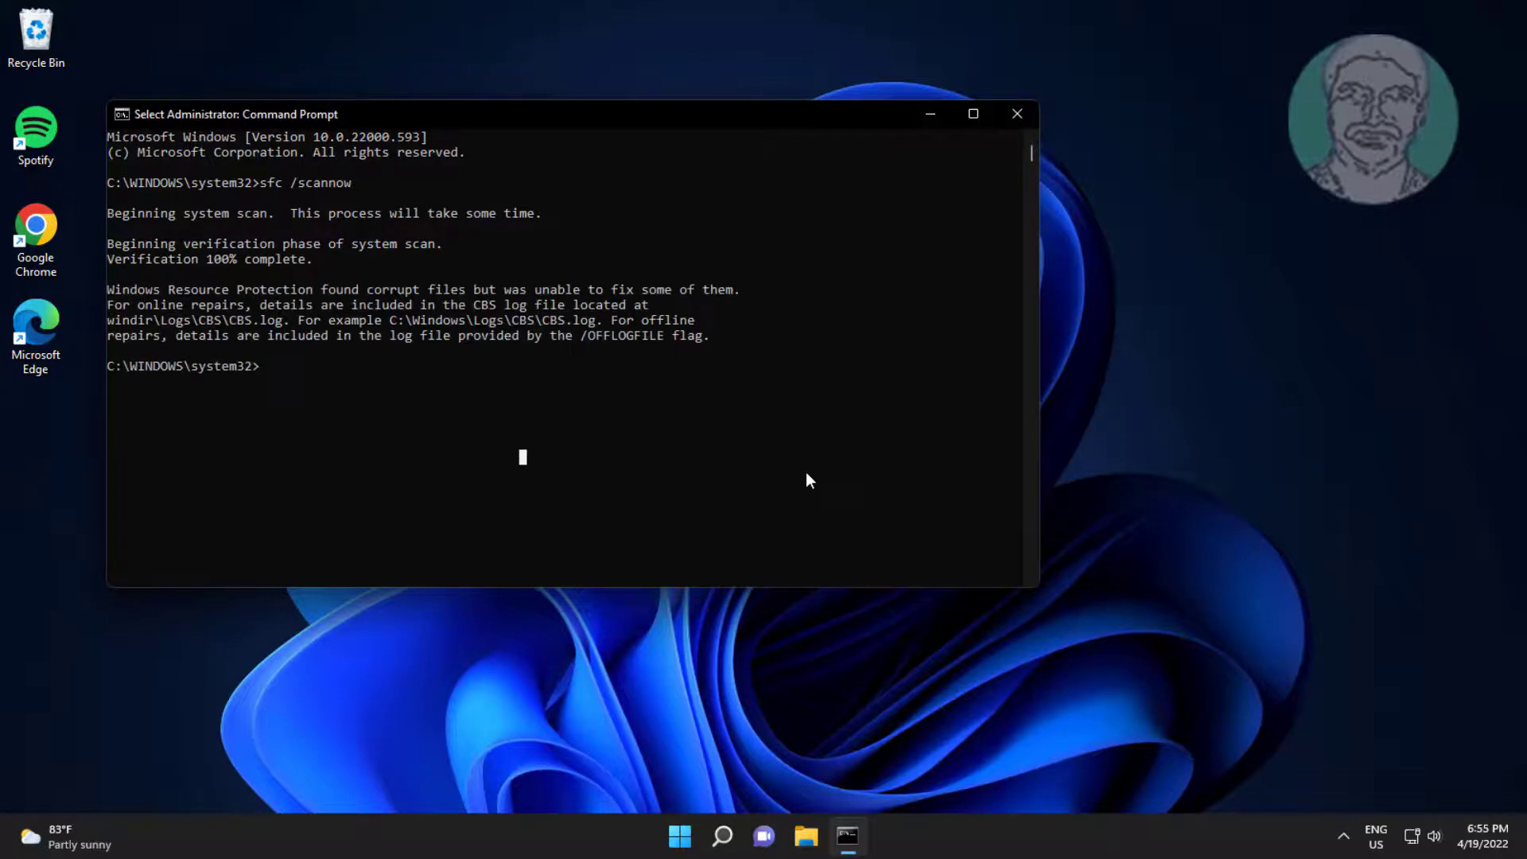
text(ex)
click(807, 474)
text(it)
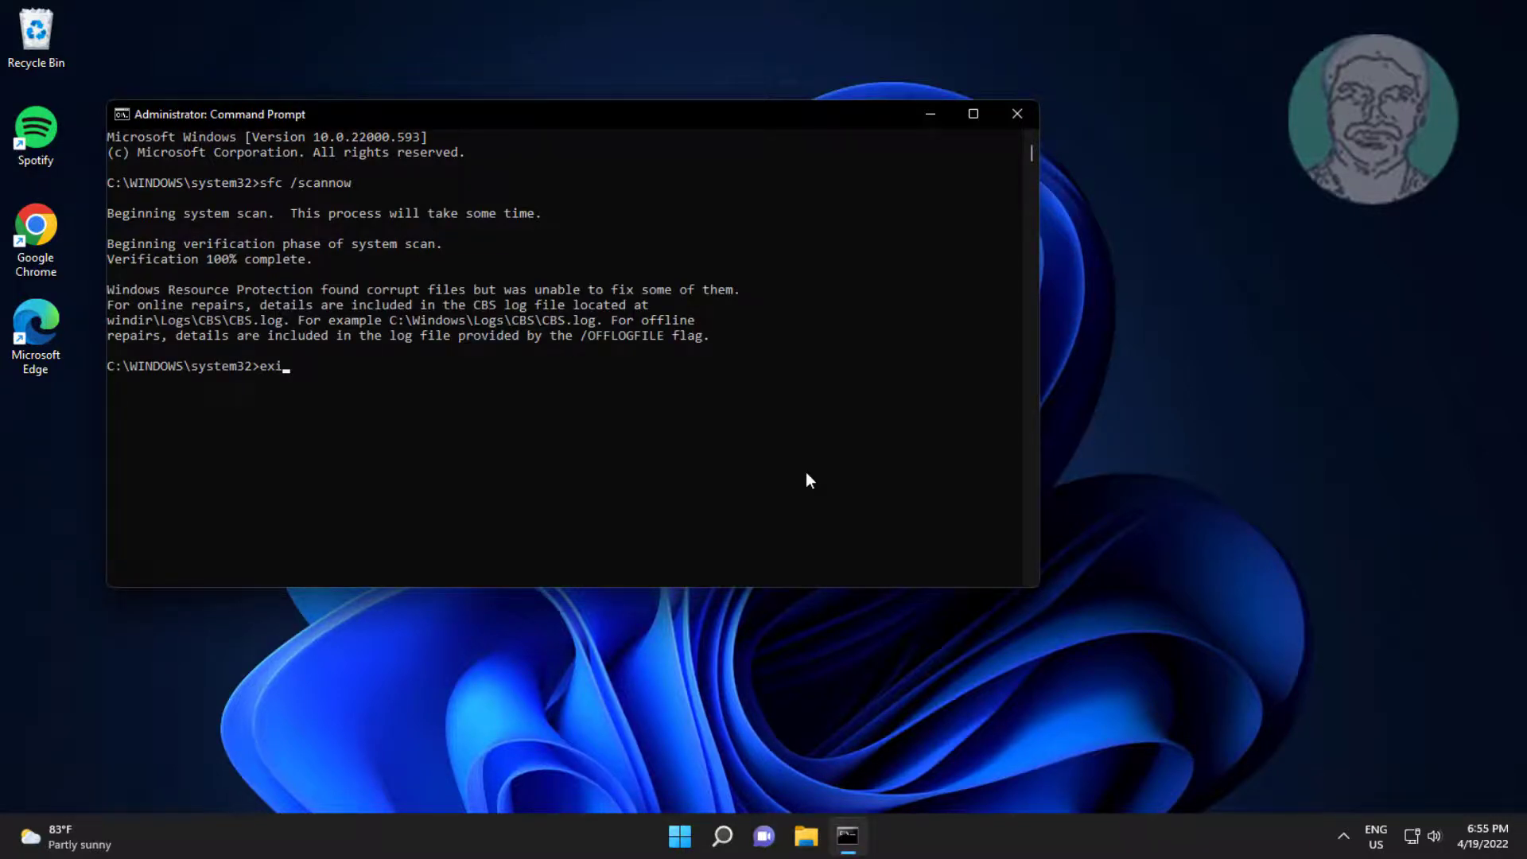
key(Return)
- Run dism /online /cleanup-image /scanhealth in a new administrator Command Prompt
click(743, 816)
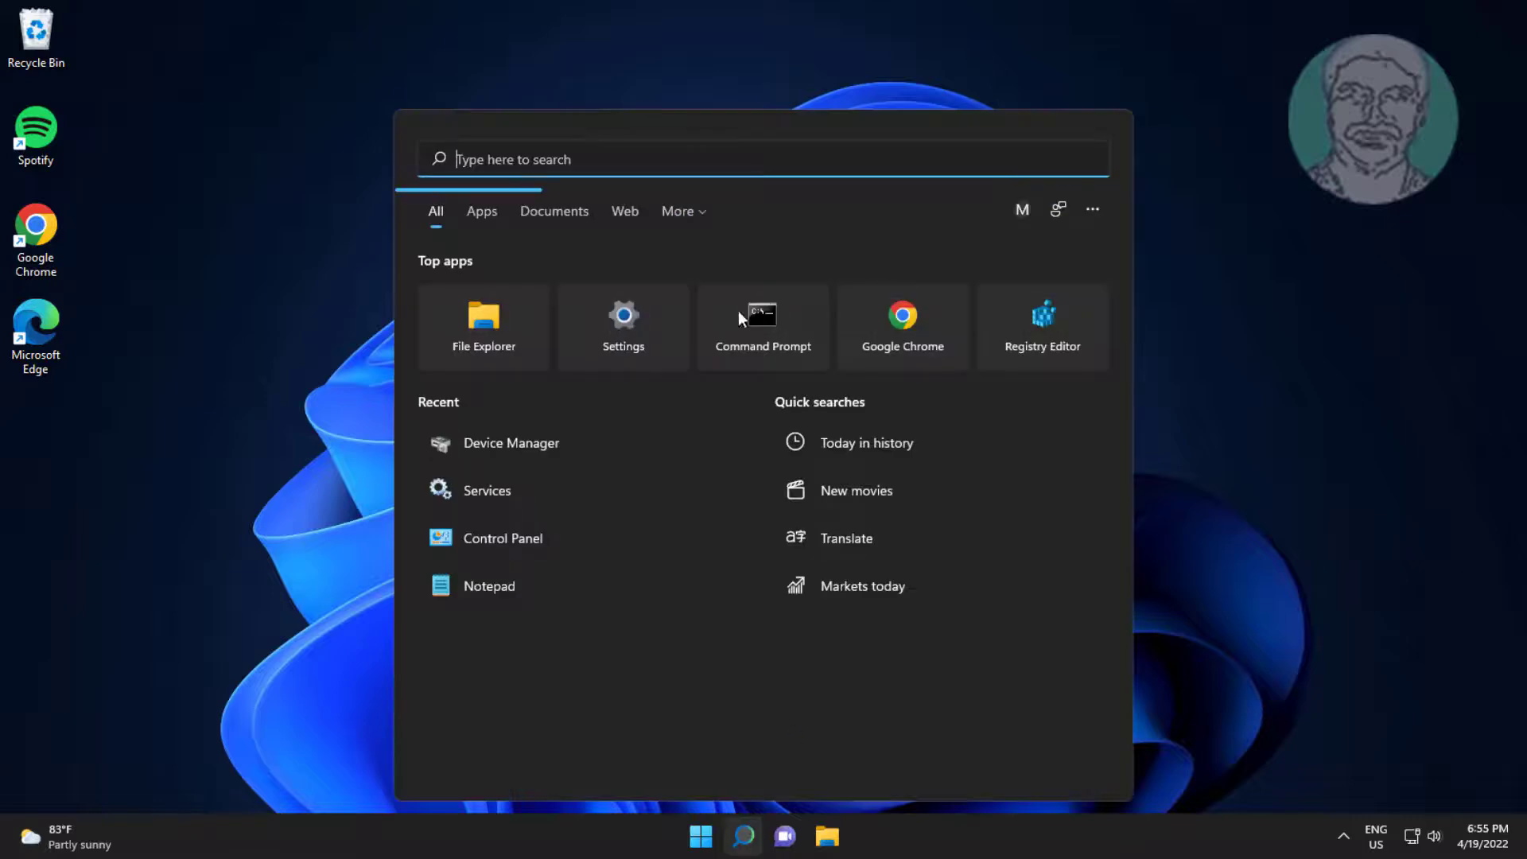
text(cmd)
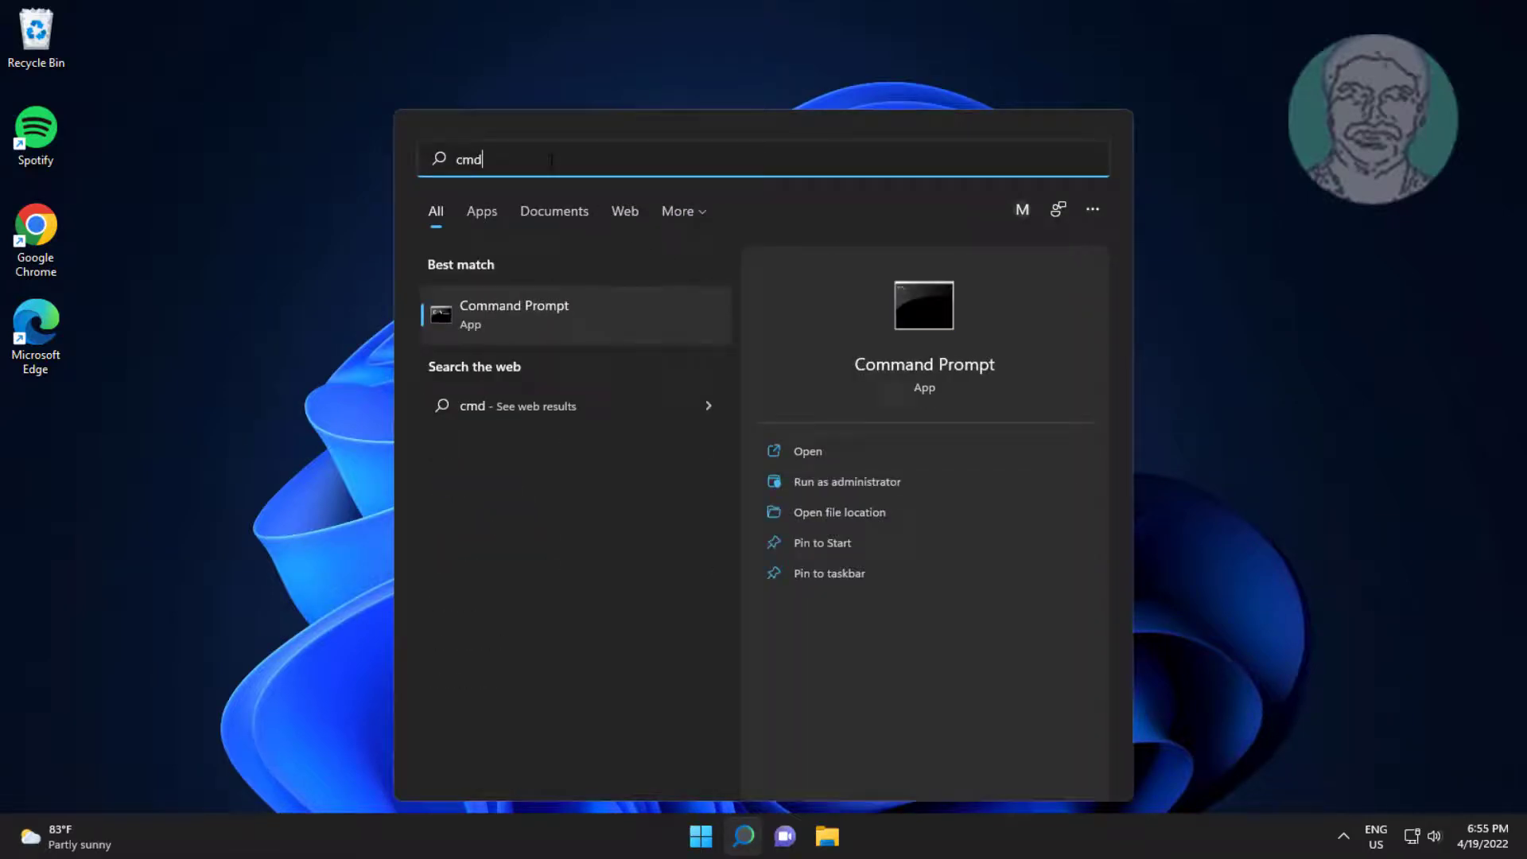
right_click(534, 299)
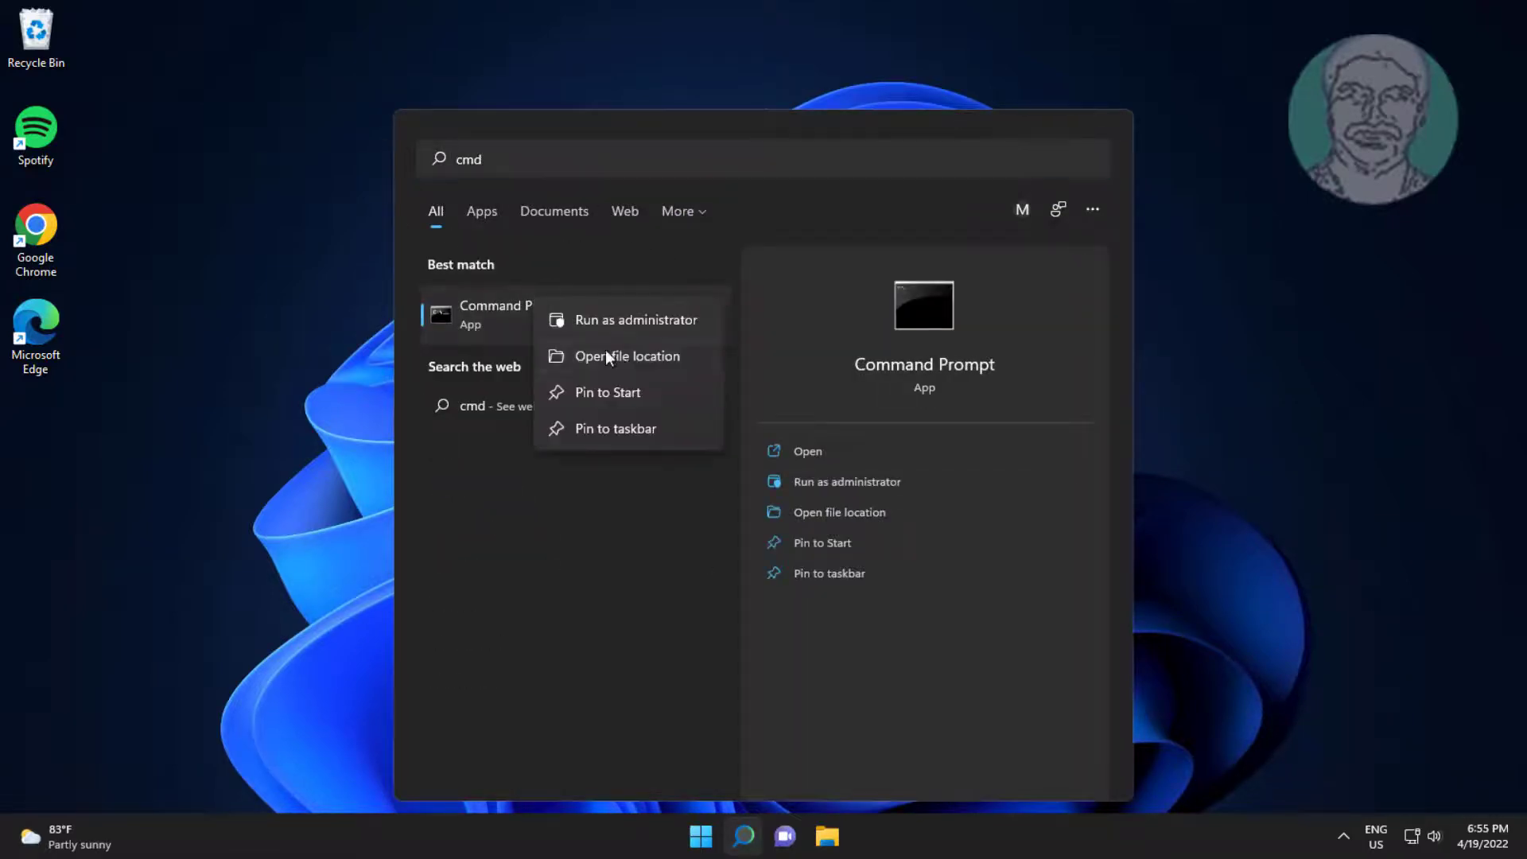
click(614, 328)
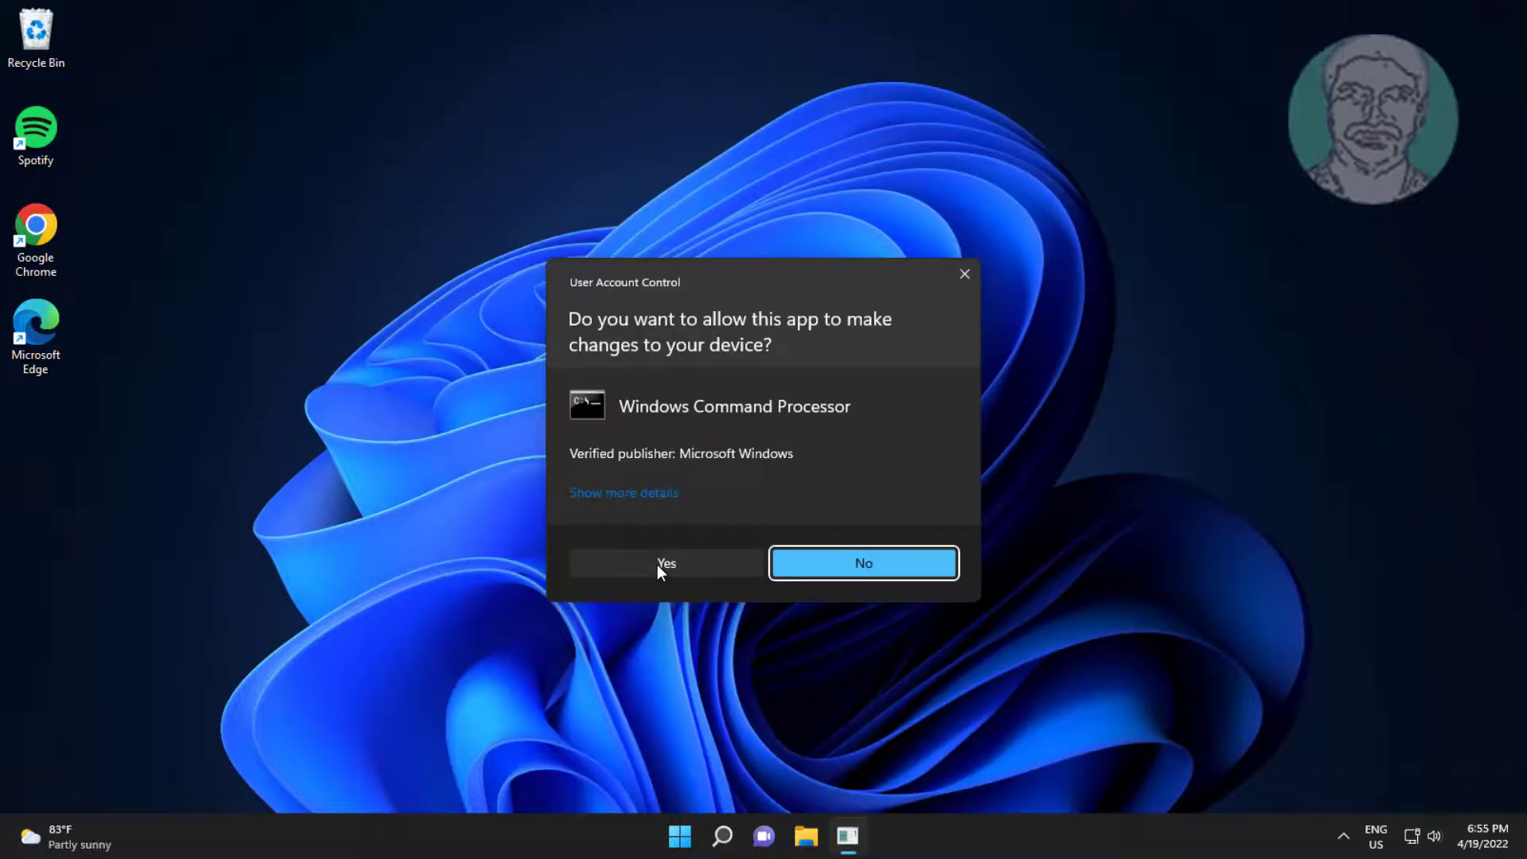
click(775, 563)
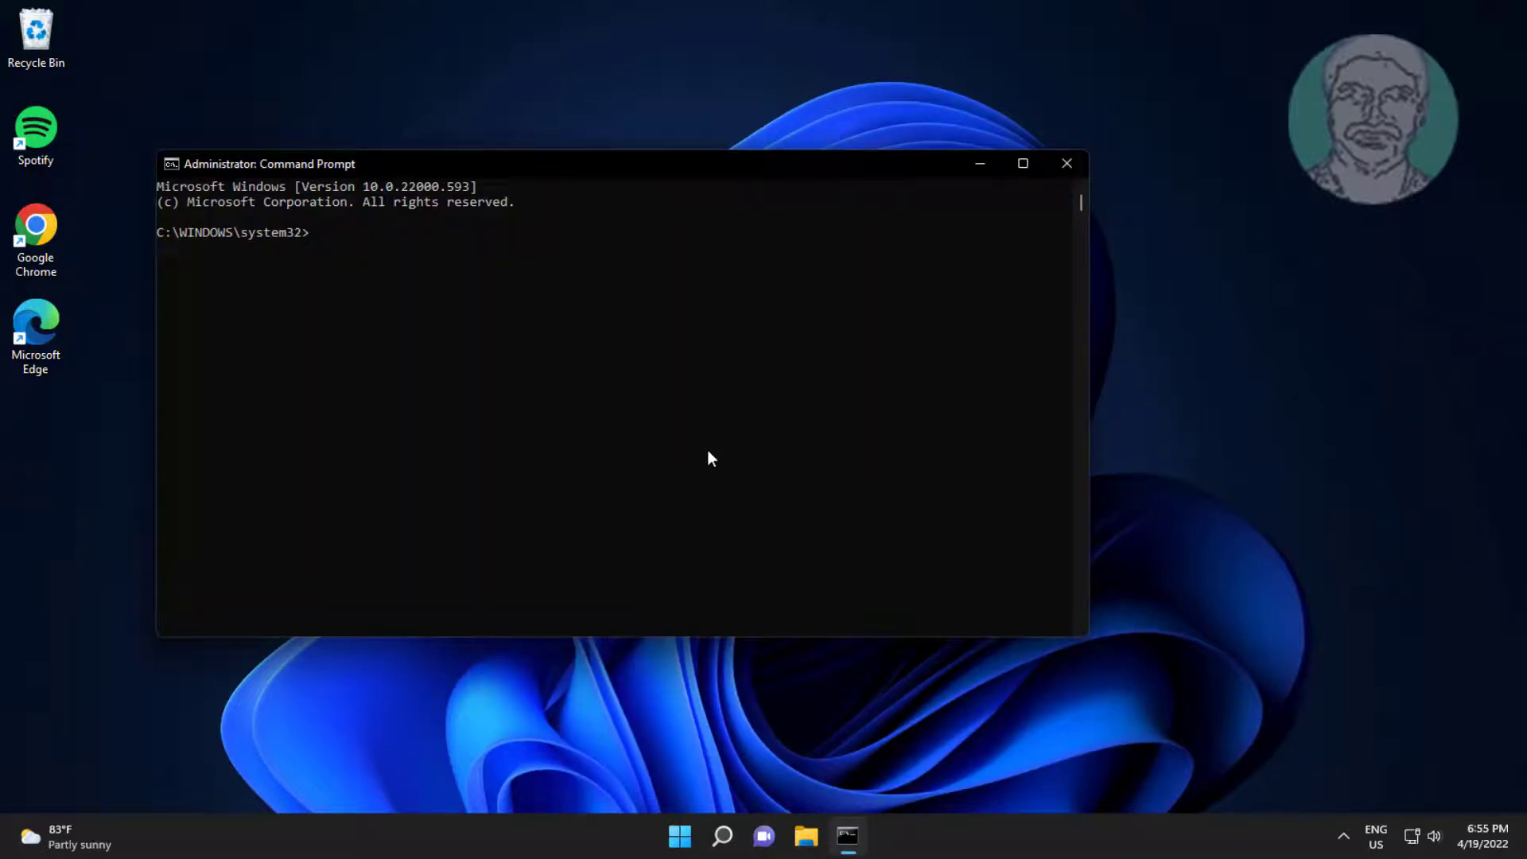
text(dism /online /cleanup-image)
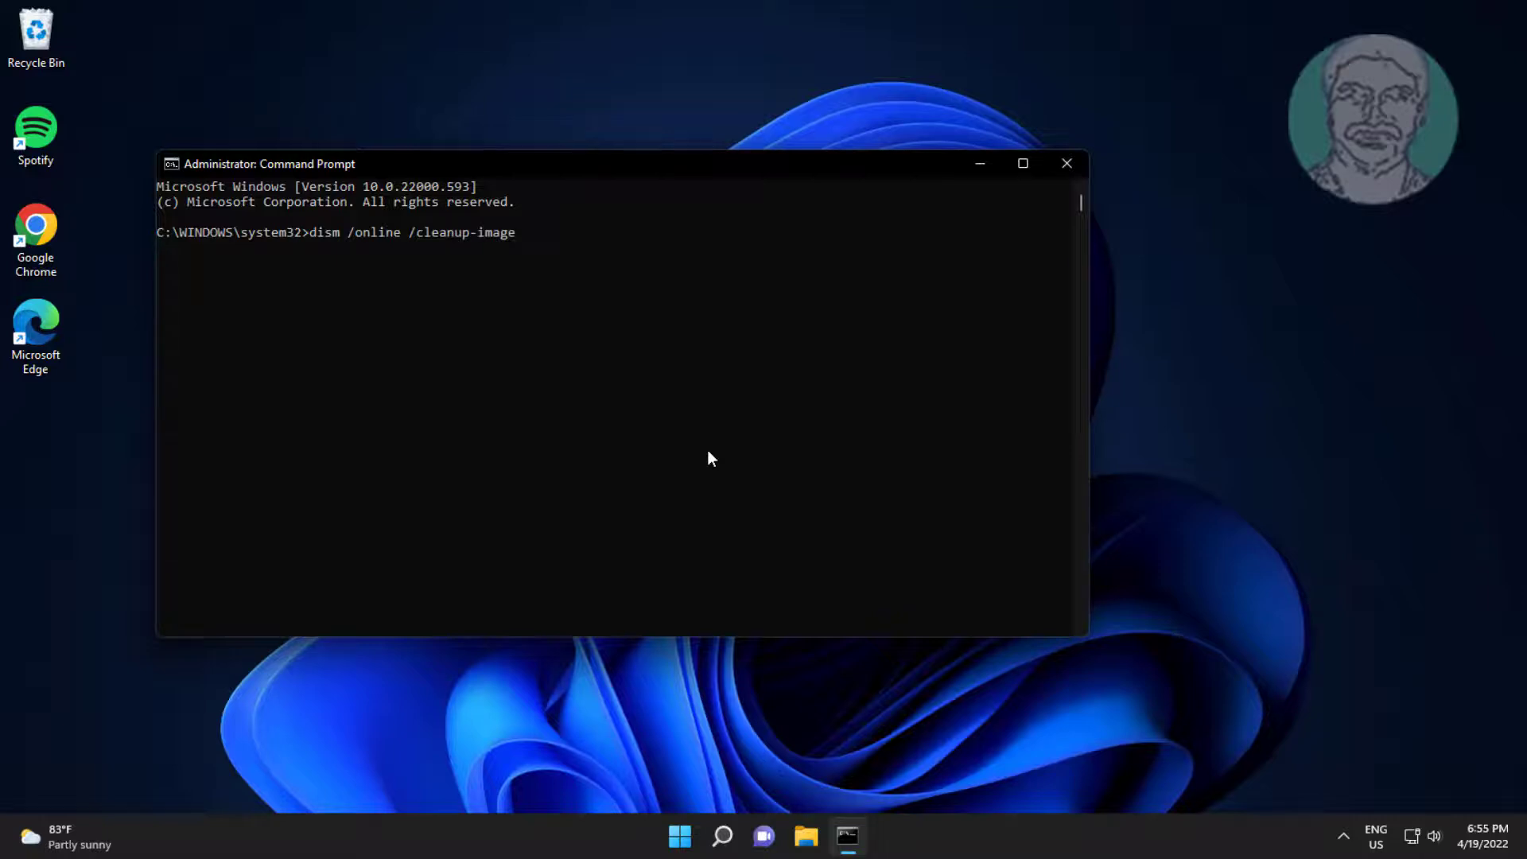
text( /scanhealth)
key(Return)
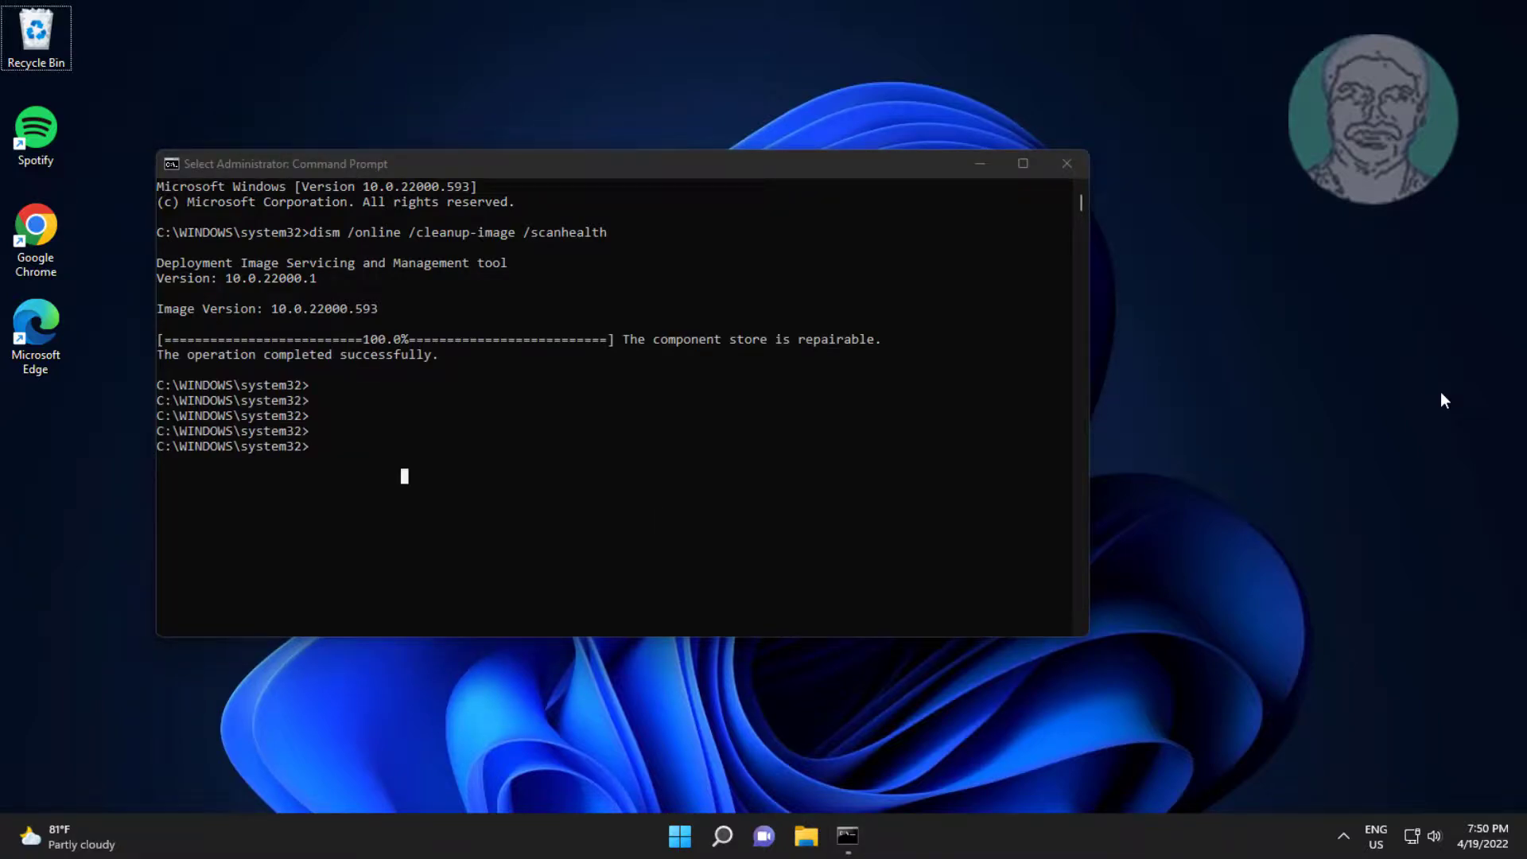
- Run dism /online /cleanup-image /checkhealth in the same console
click(446, 459)
text(d)
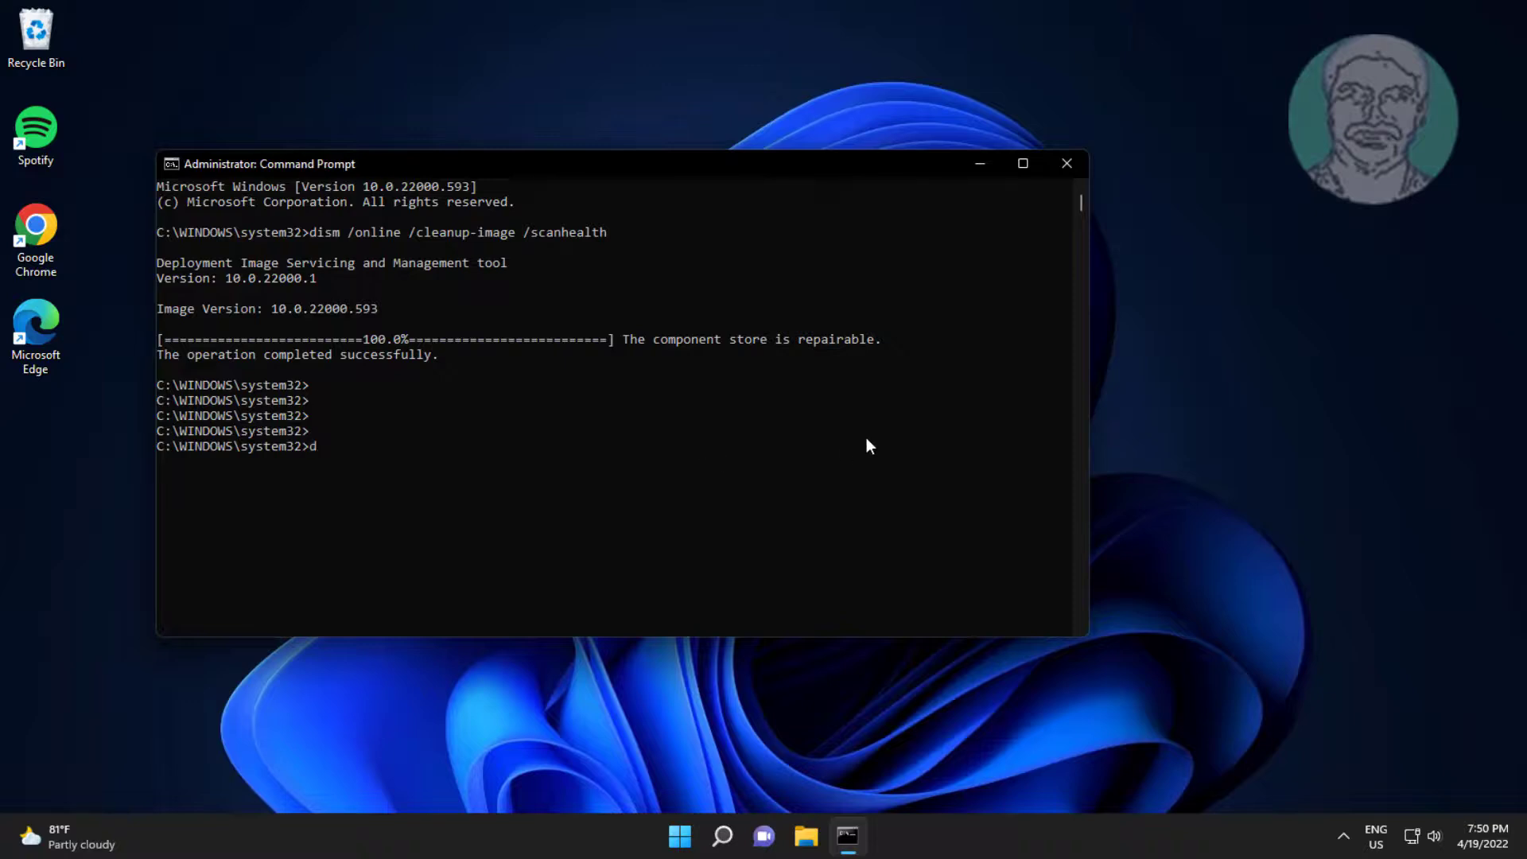
text(ism /online /cleanup-image /c)
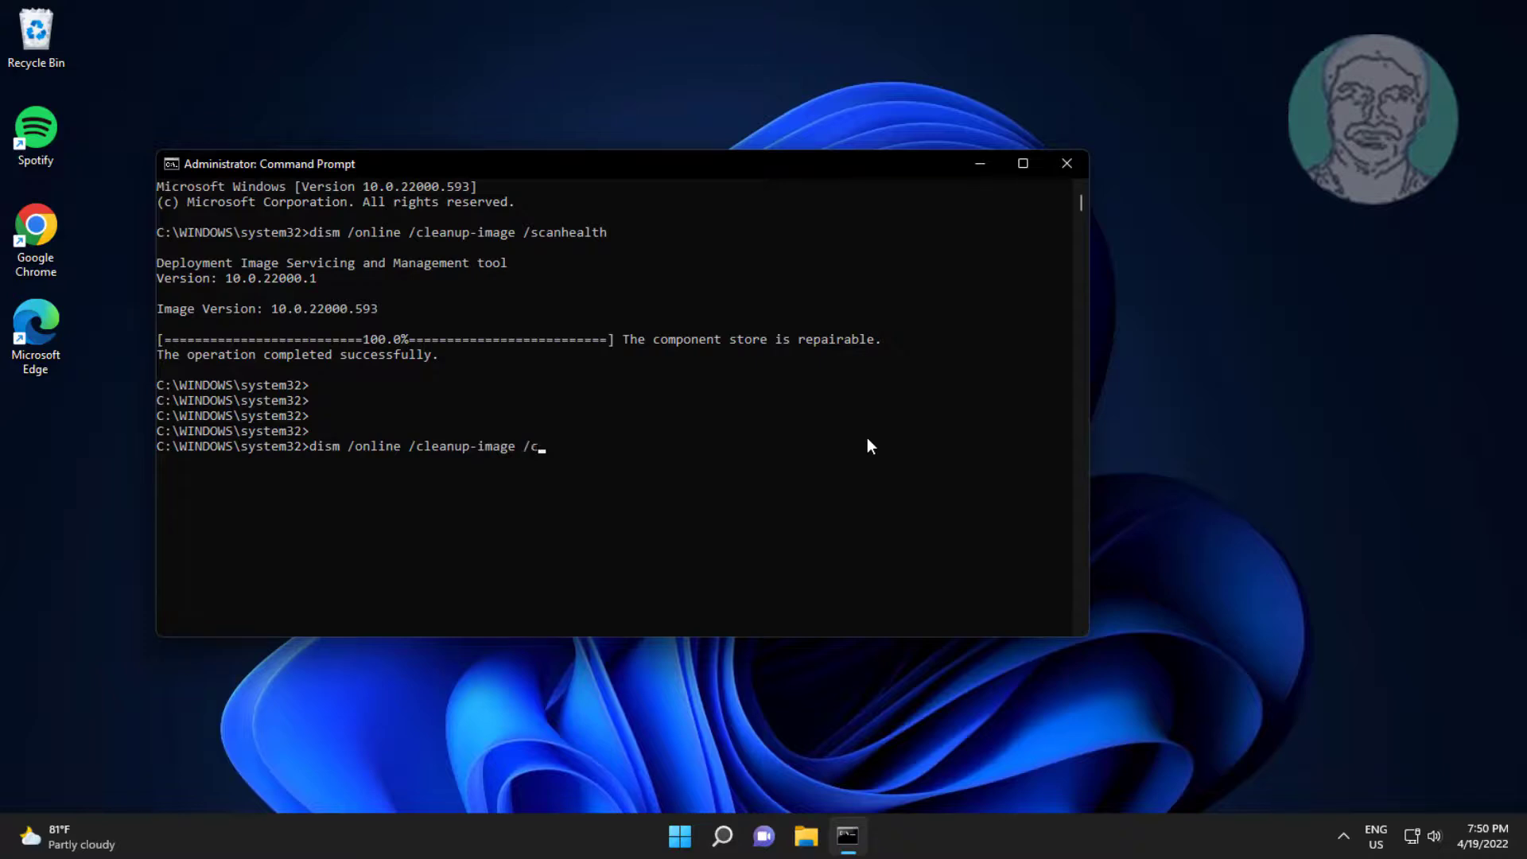
text(heckhealth)
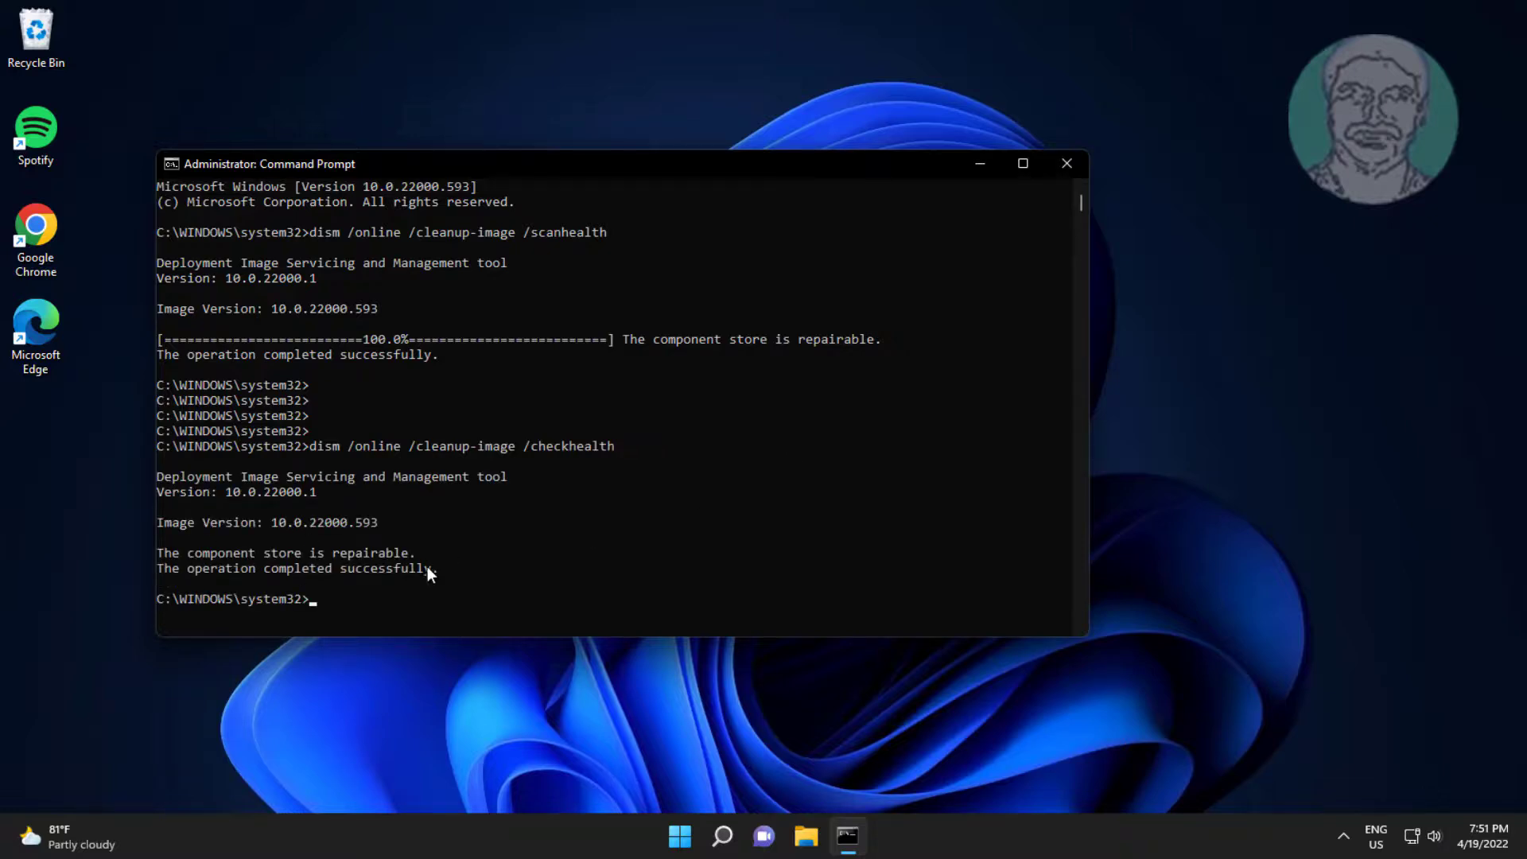
scroll(527, 554, down, 1)
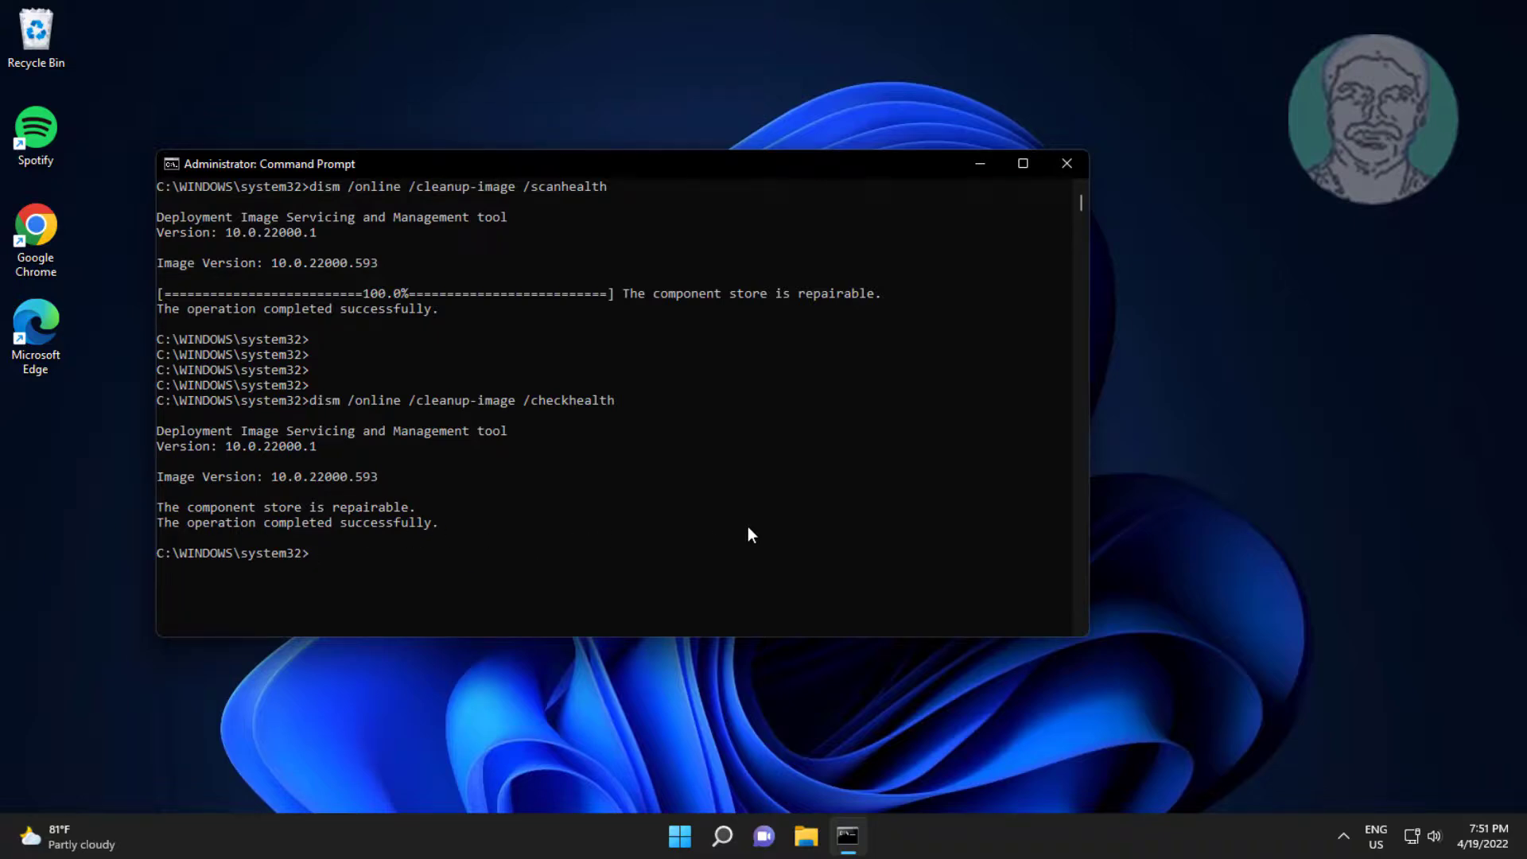
- Start the dism /online /cleanup-image /restorehealth repair
text(dism /online /cleanup-image)
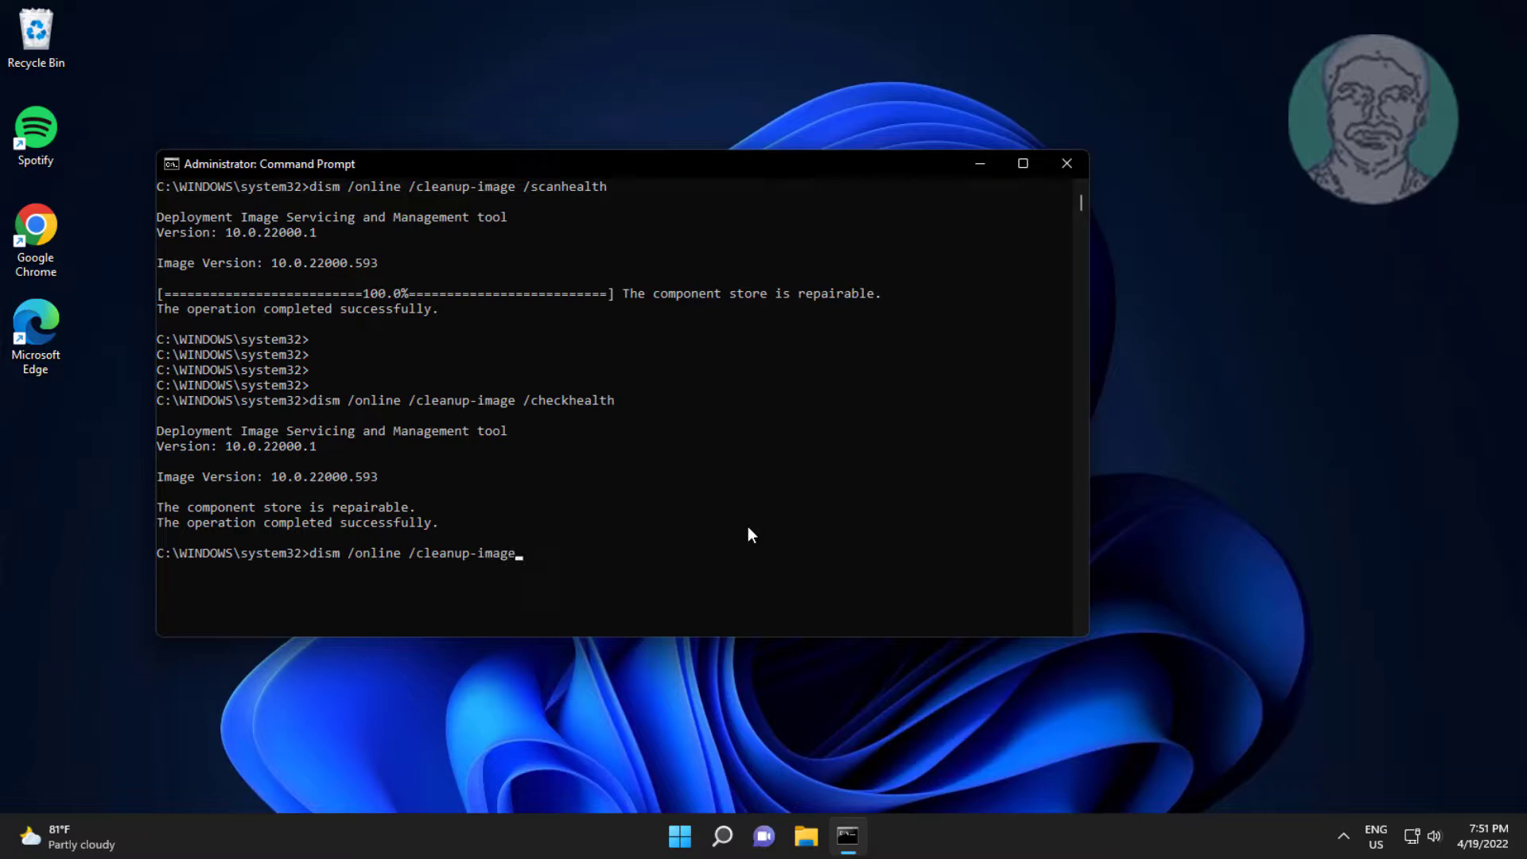
text( /restorehealth)
key(Return)
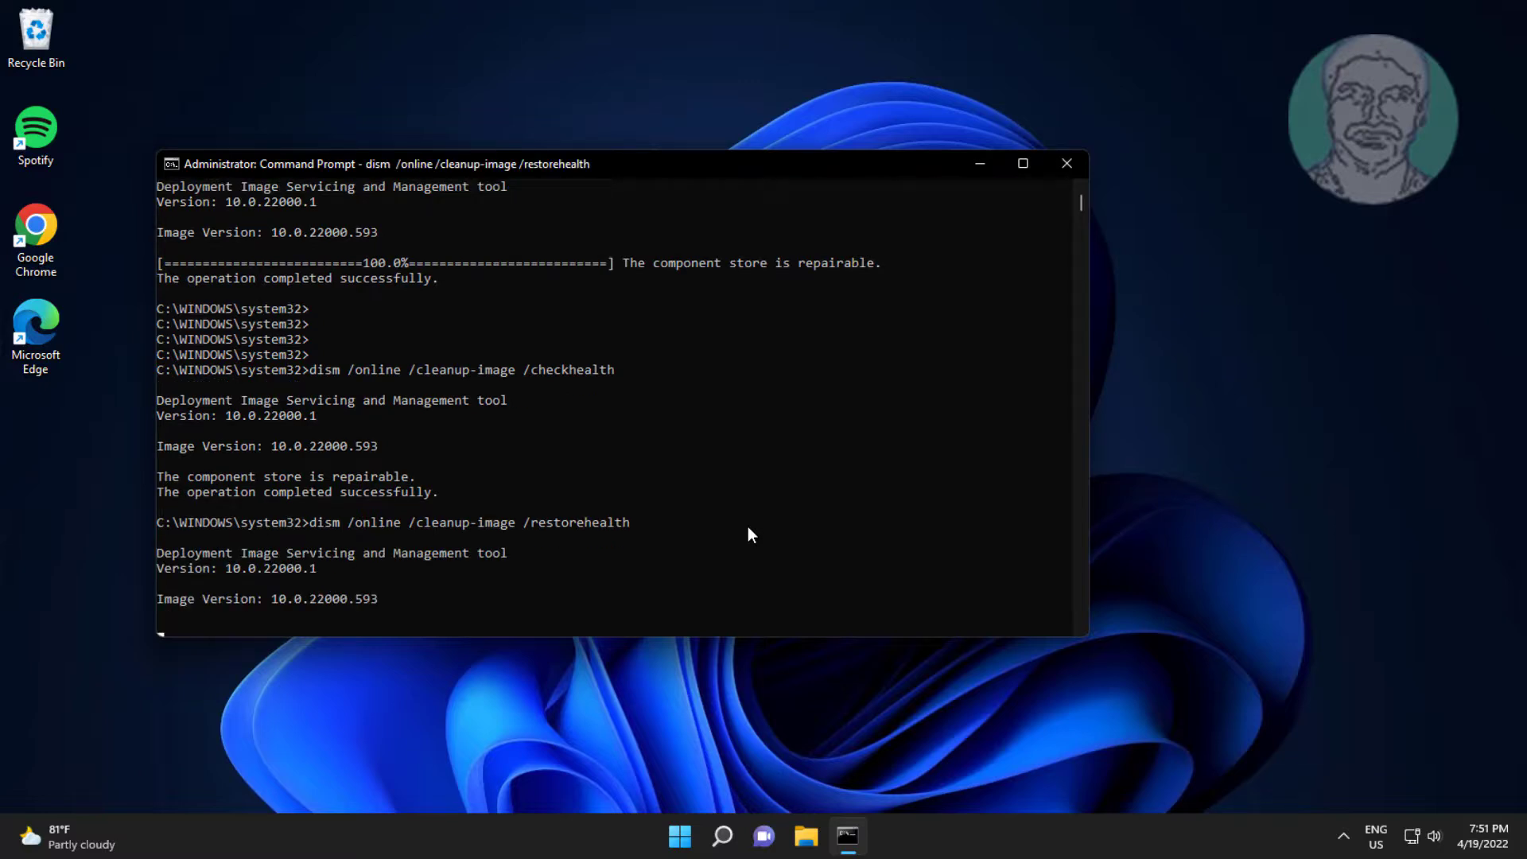